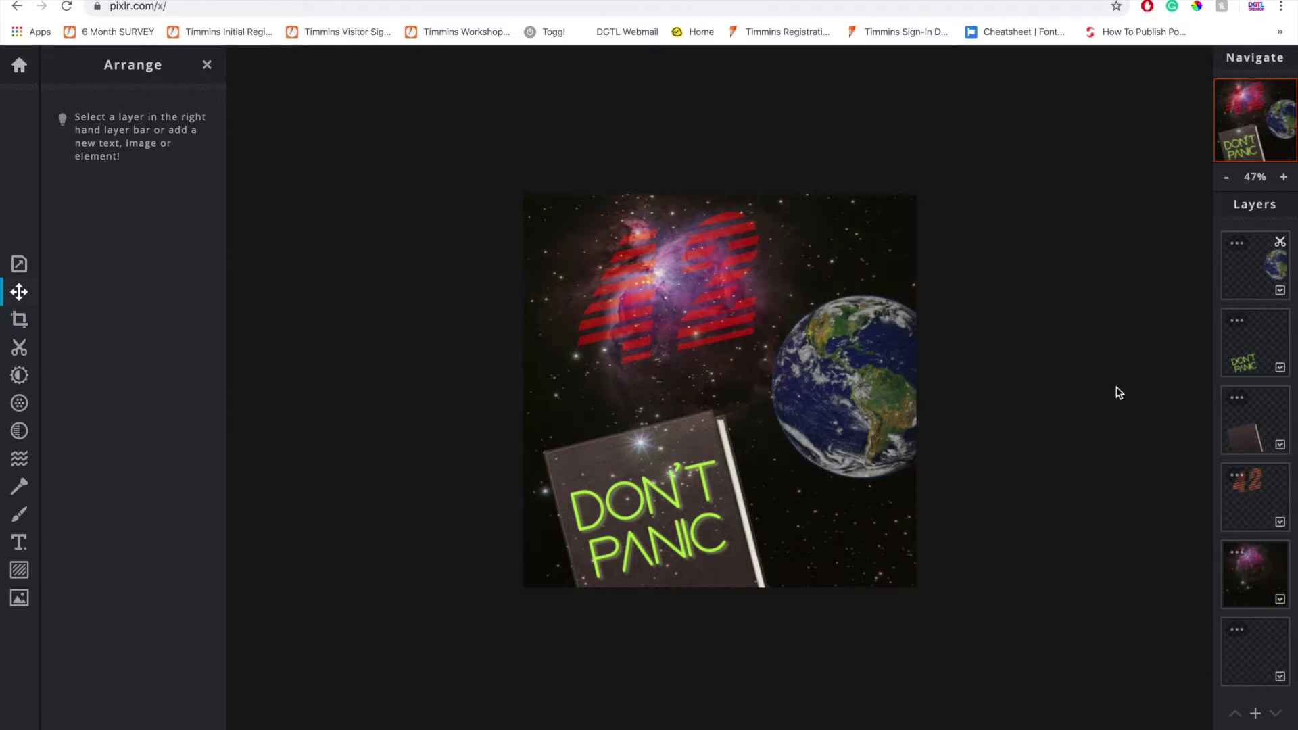
# Step: Add petunia-817383_1920.jpg to the collage as a new image layer
pyautogui.click(1254, 715)
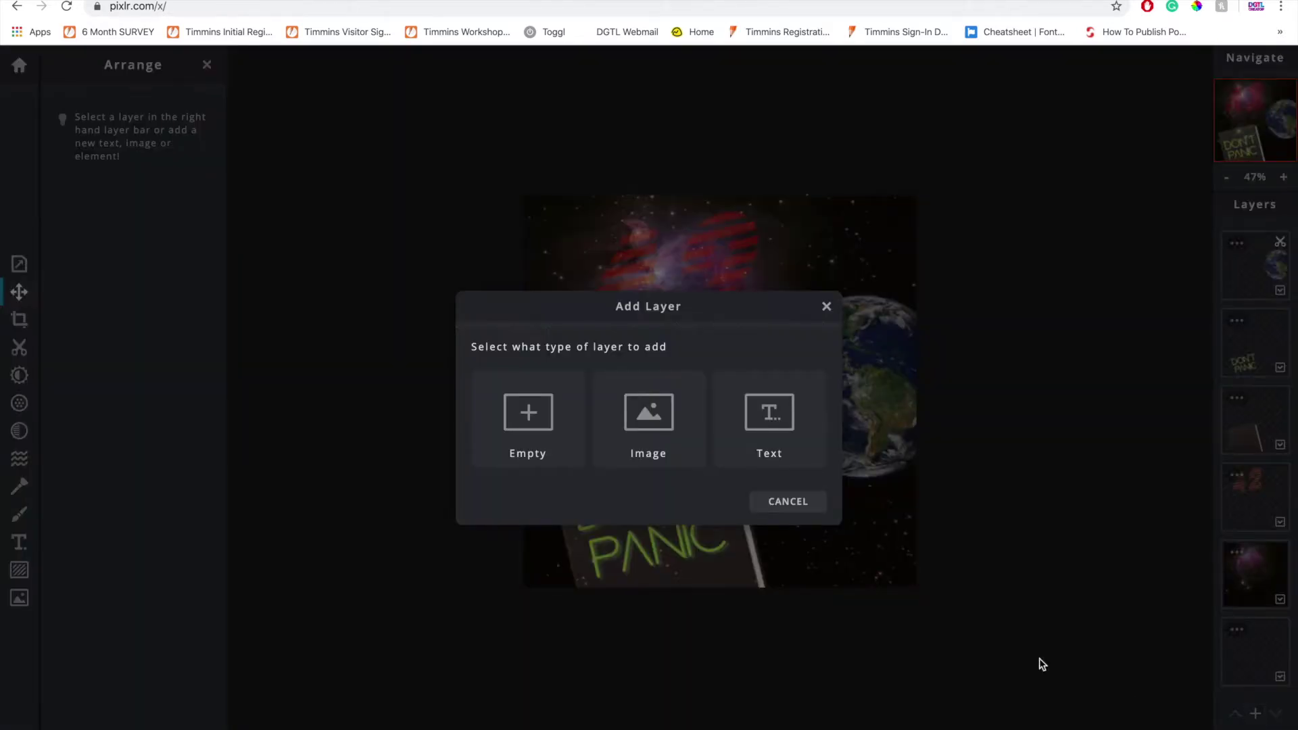
pyautogui.click(660, 420)
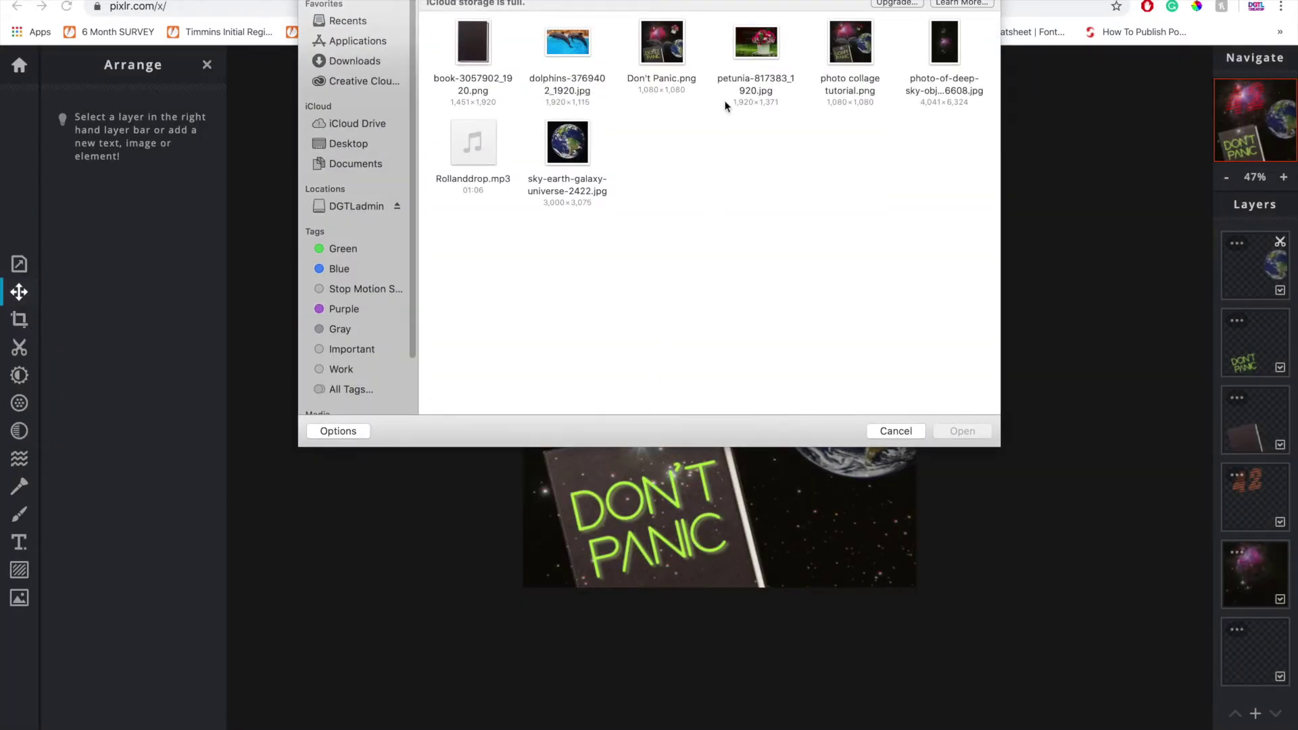
pyautogui.click(770, 48)
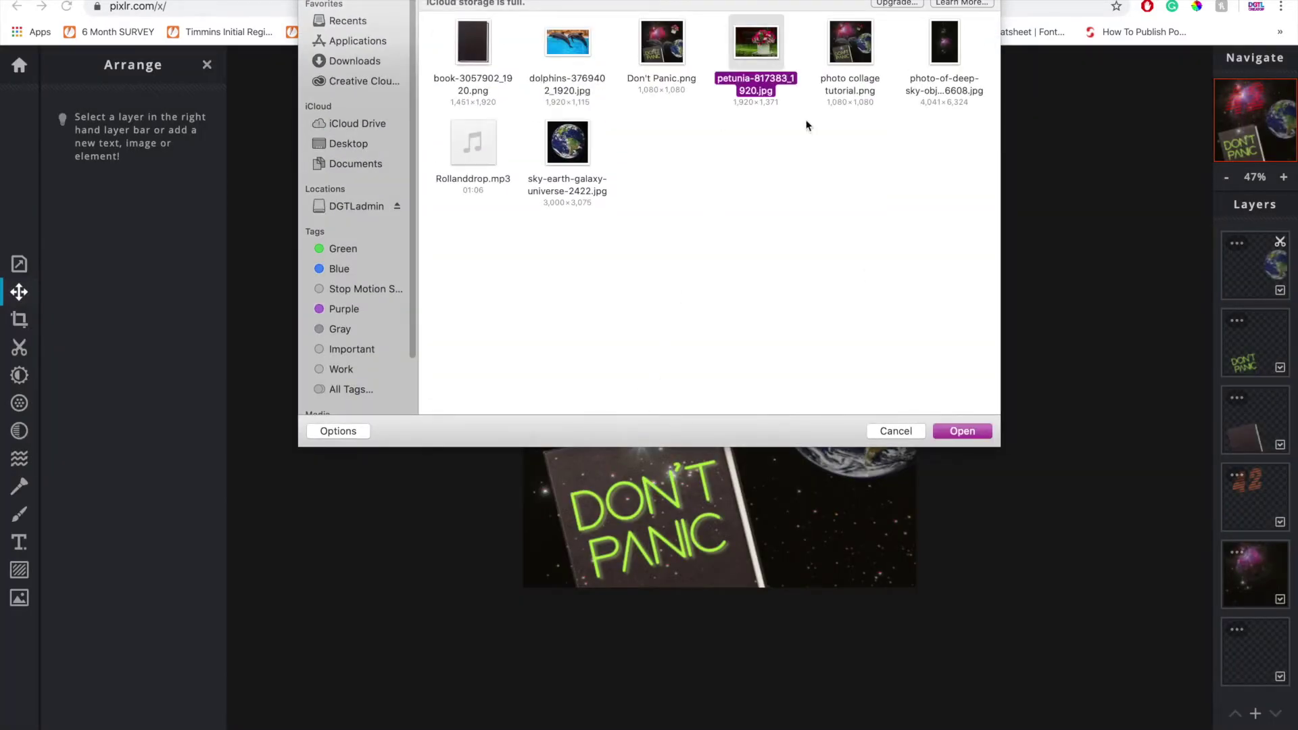
pyautogui.click(968, 437)
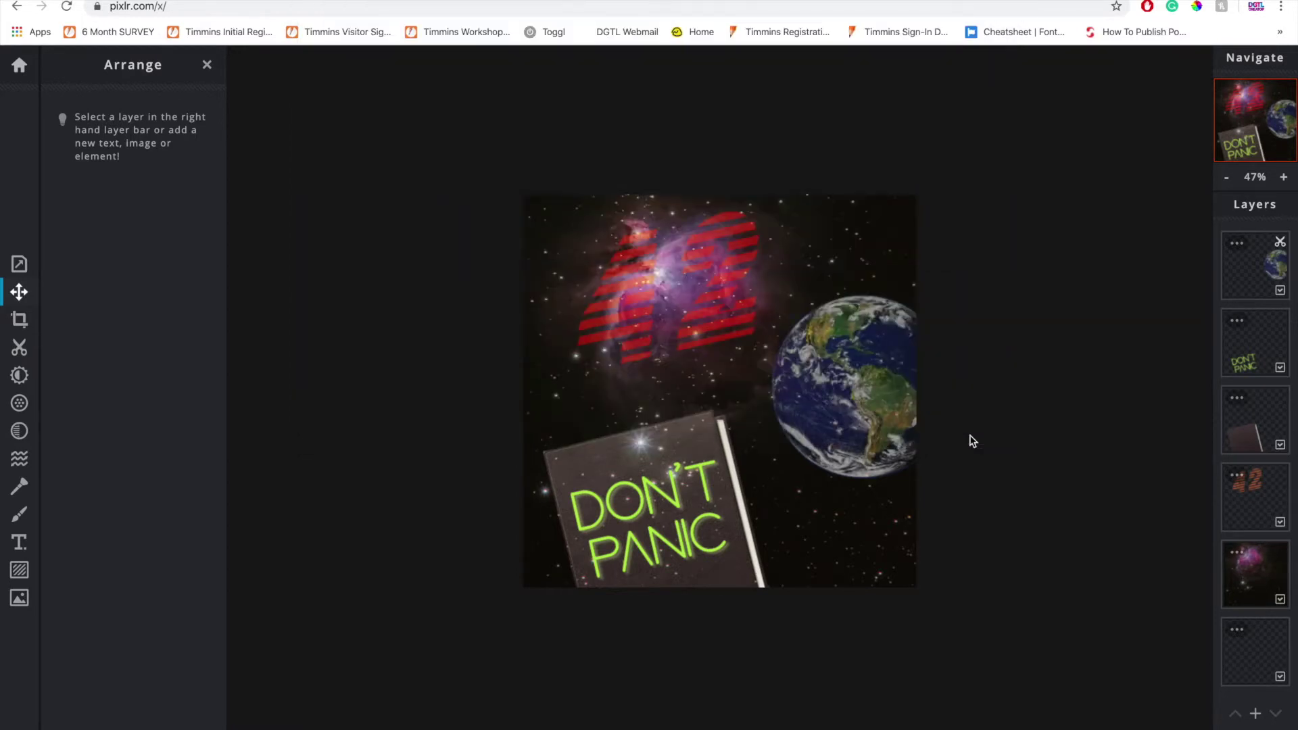
# Step: Scale the flower photo down to about 489 by 349 px and place it against the canvas's upper edge
pyautogui.moveTo(998, 194); pyautogui.dragTo(867, 233)
pyautogui.moveTo(906, 194); pyautogui.dragTo(854, 237)
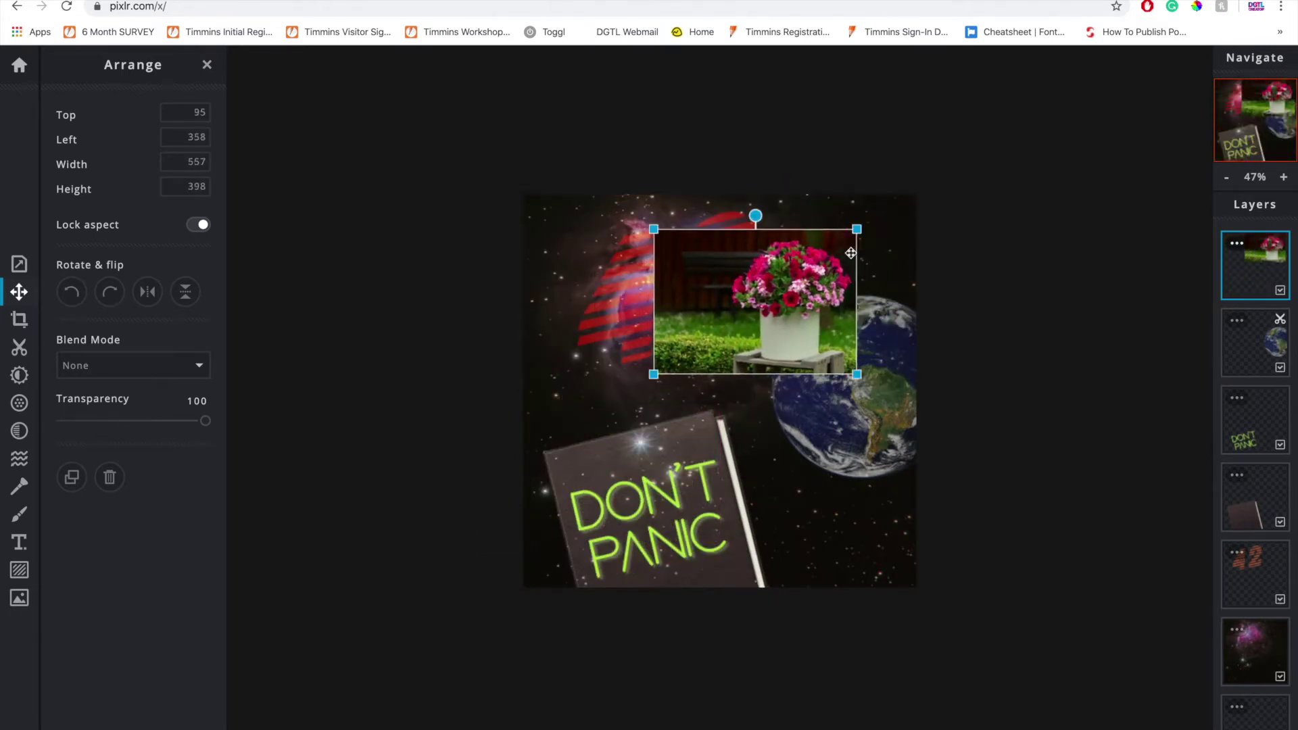
pyautogui.moveTo(777, 311); pyautogui.dragTo(797, 268)
# Step: Move the flower photo to about 23 px from the top and 470 px from the left of the canvas
pyautogui.hotkey('ctrl', '+')
pyautogui.hotkey('ctrl', '+')
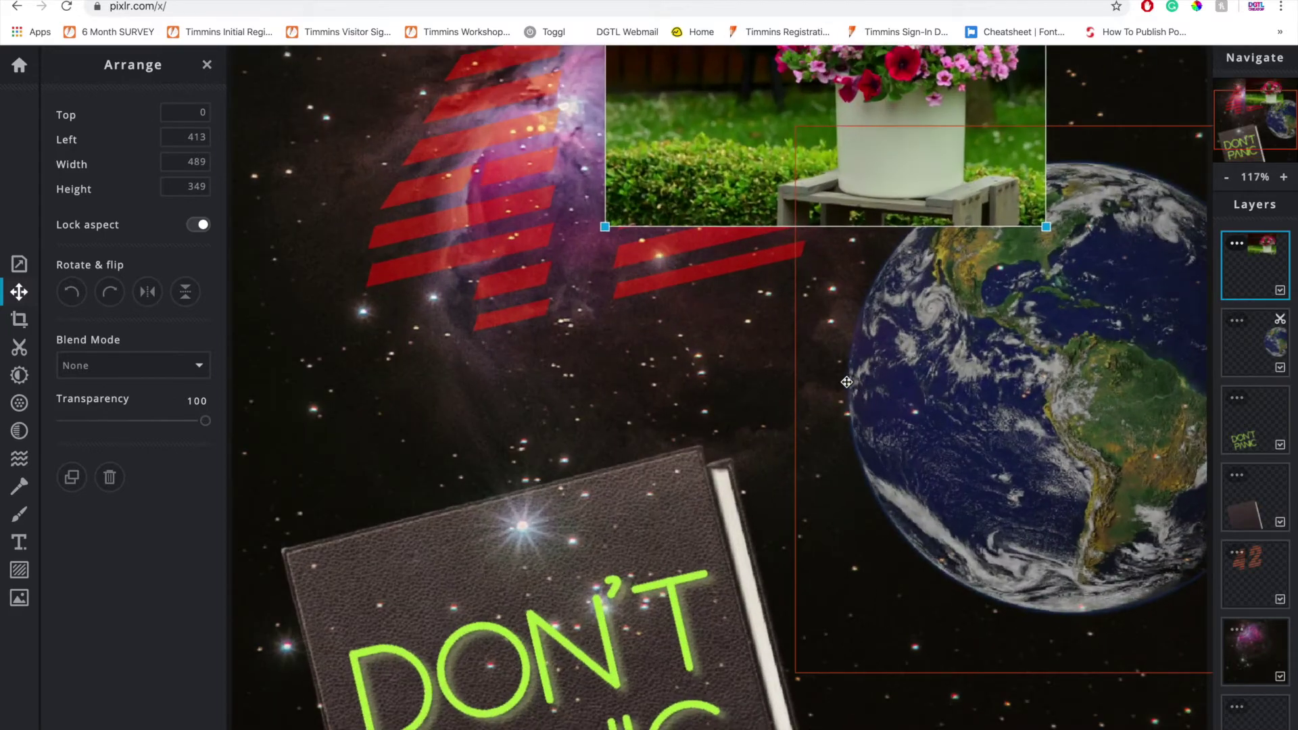
pyautogui.moveTo(852, 283); pyautogui.dragTo(776, 559)
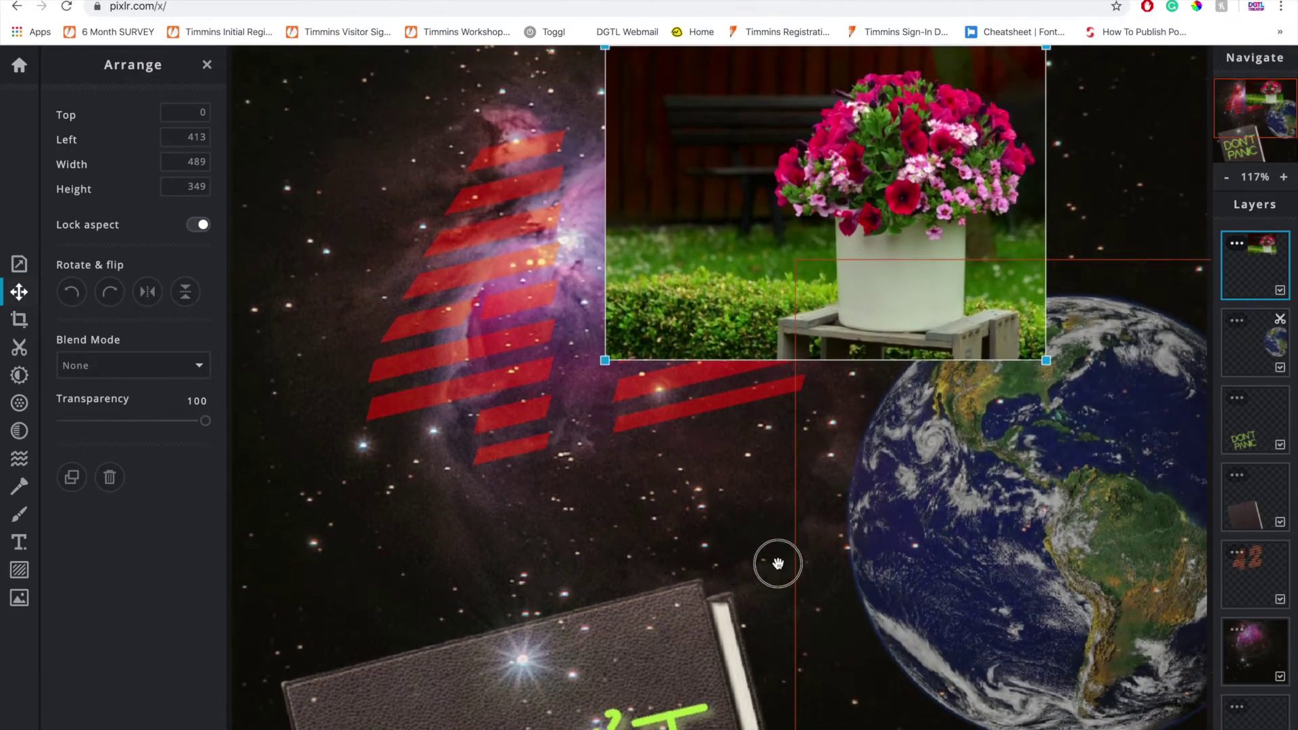
pyautogui.click(1282, 177)
pyautogui.click(1226, 178)
pyautogui.click(1228, 179)
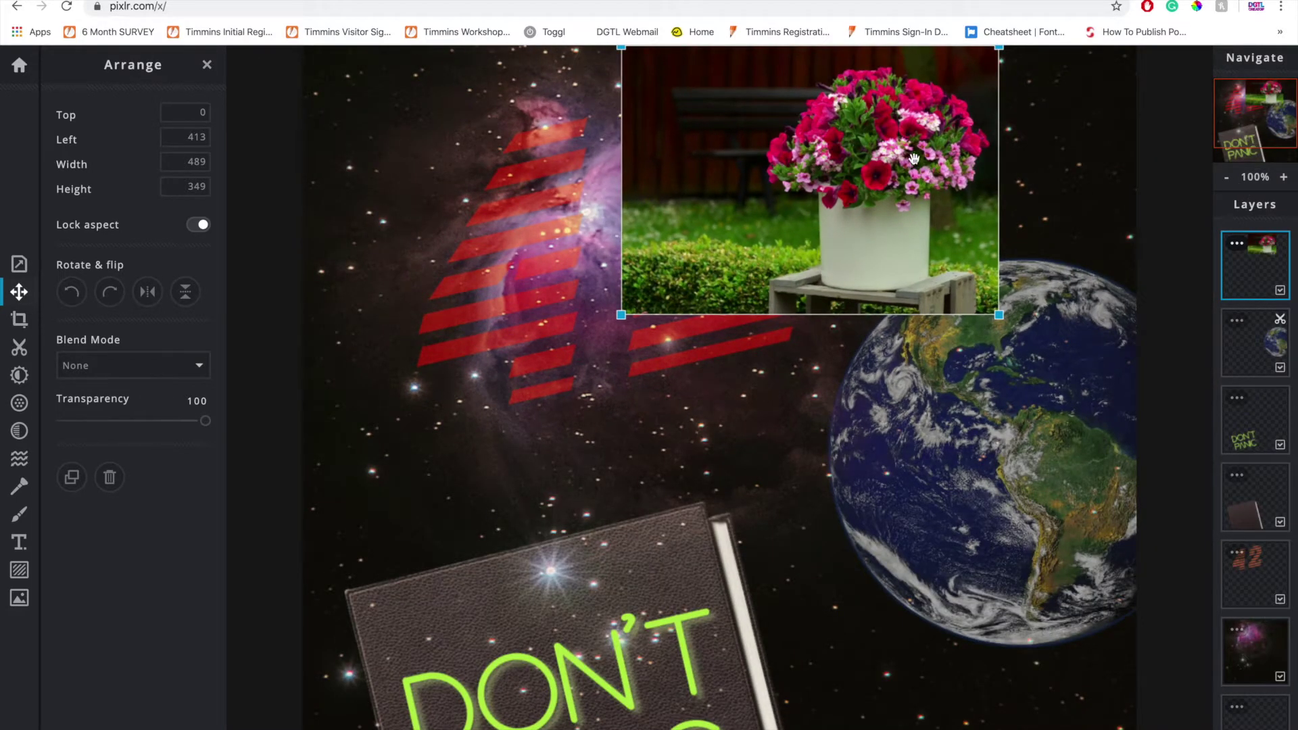
pyautogui.press('b')
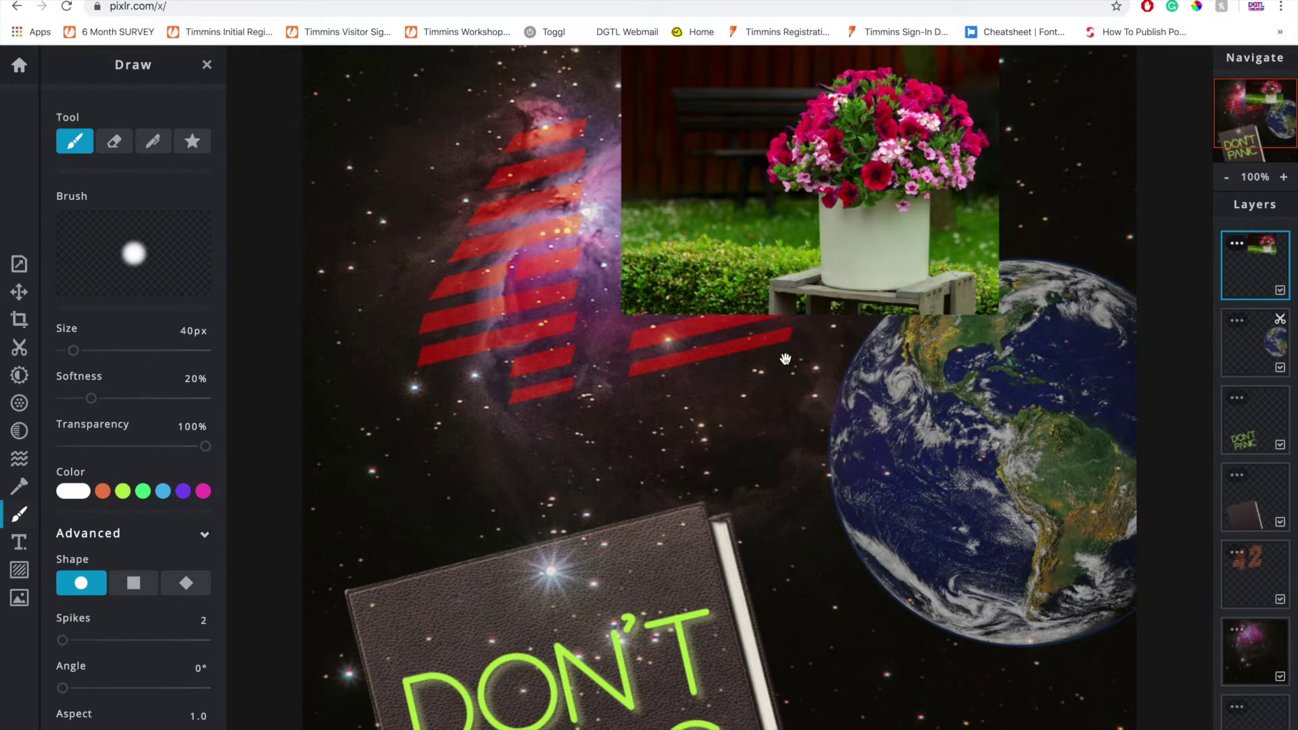
pyautogui.scroll(-1, 676, 348)
pyautogui.scroll(-4, 707, 353)
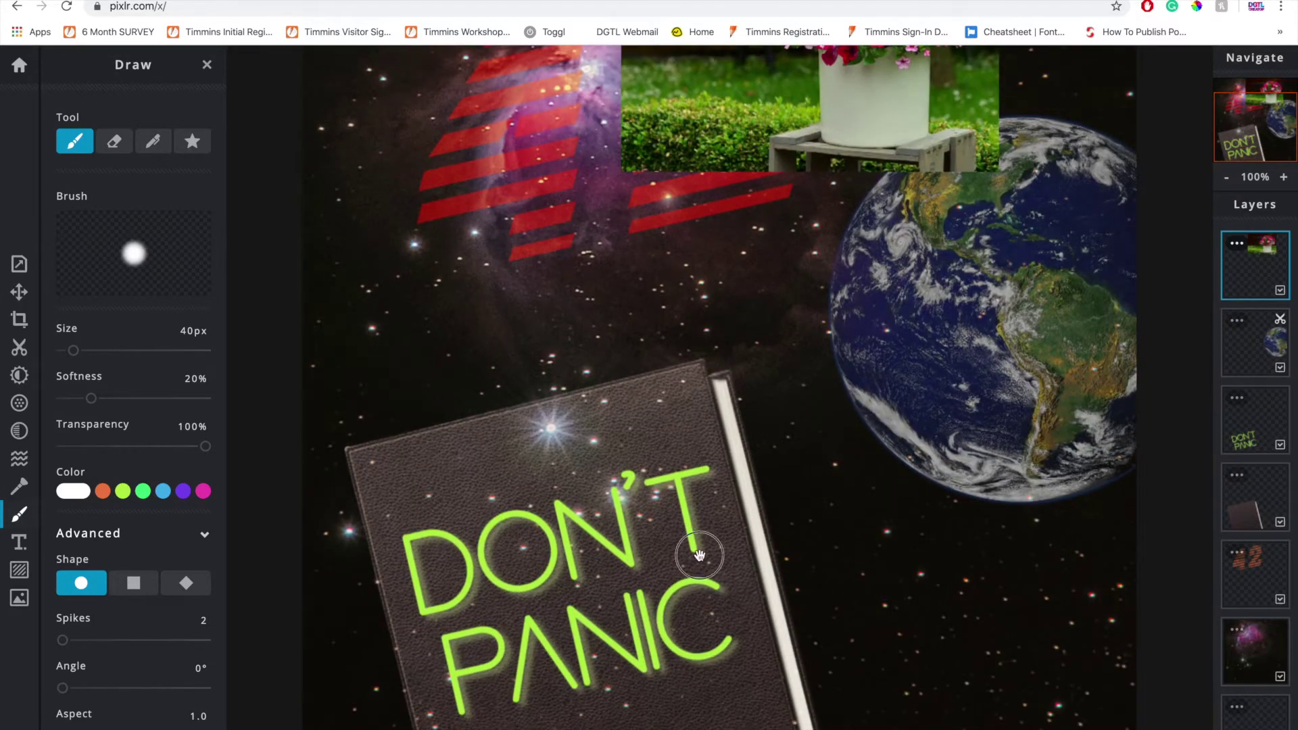
pyautogui.scroll(4, 699, 554)
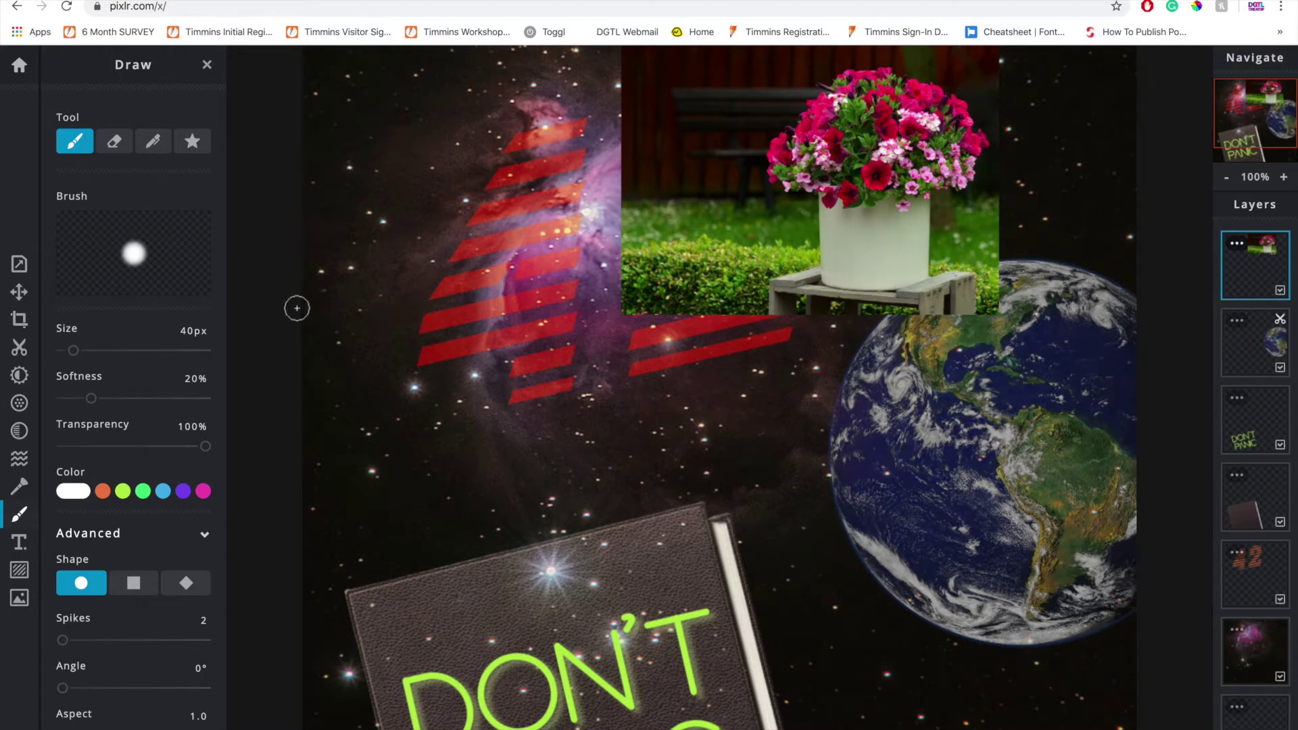
pyautogui.click(18, 295)
pyautogui.moveTo(908, 200); pyautogui.dragTo(951, 218)
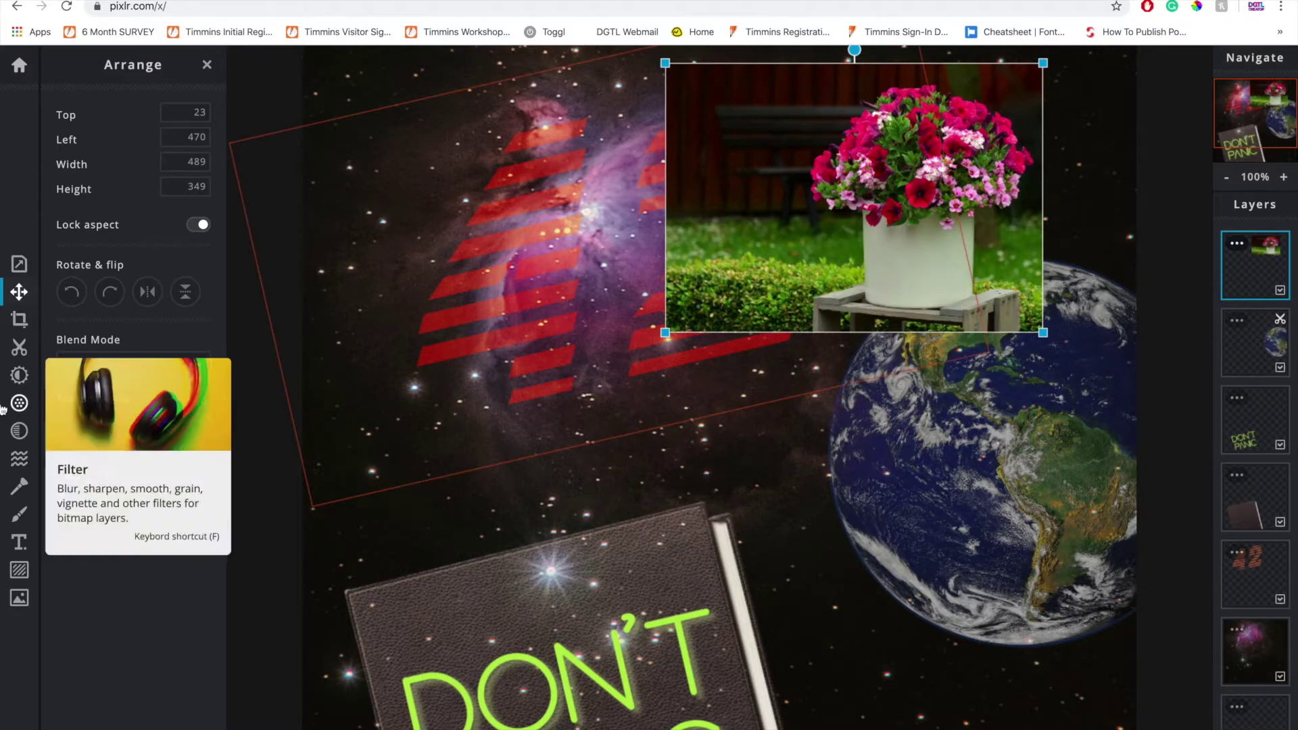
# Step: Remove the dark fence and grass areas from the flower photo using Magic Cutout in Remove mode with tolerance 32
pyautogui.click(19, 349)
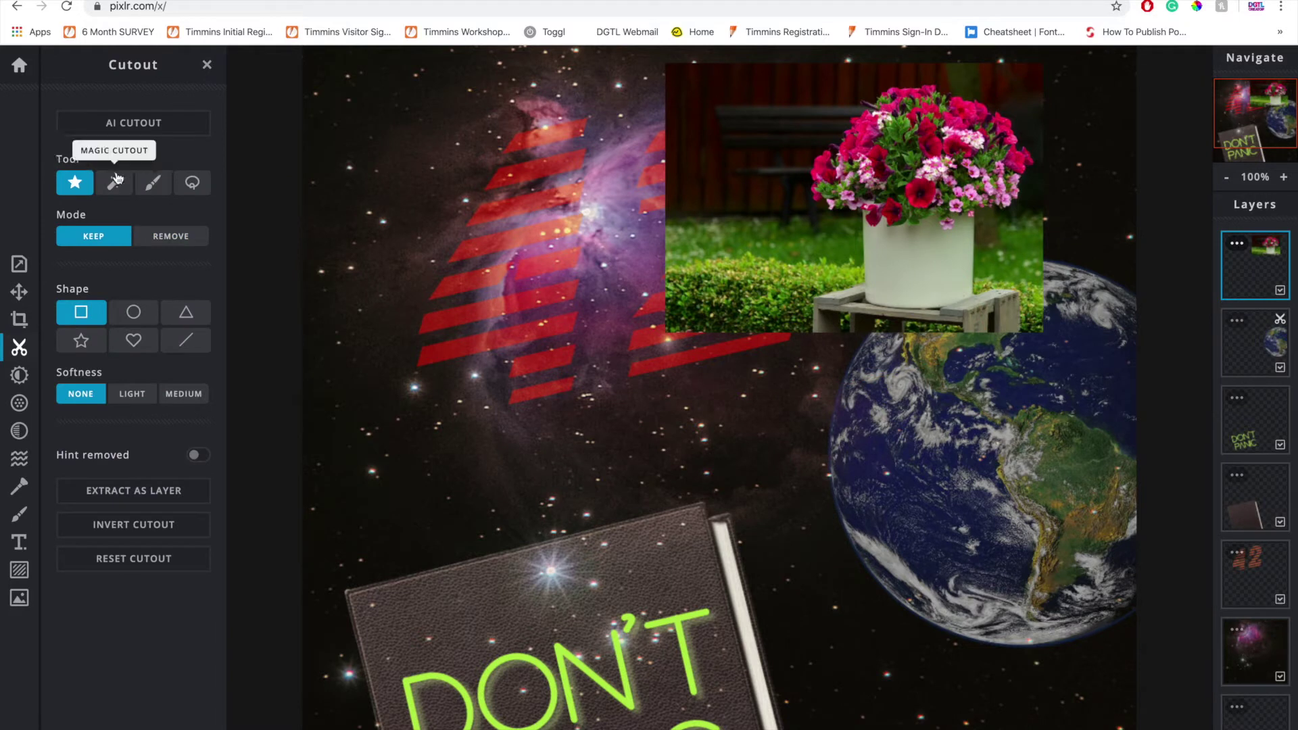
pyautogui.click(115, 187)
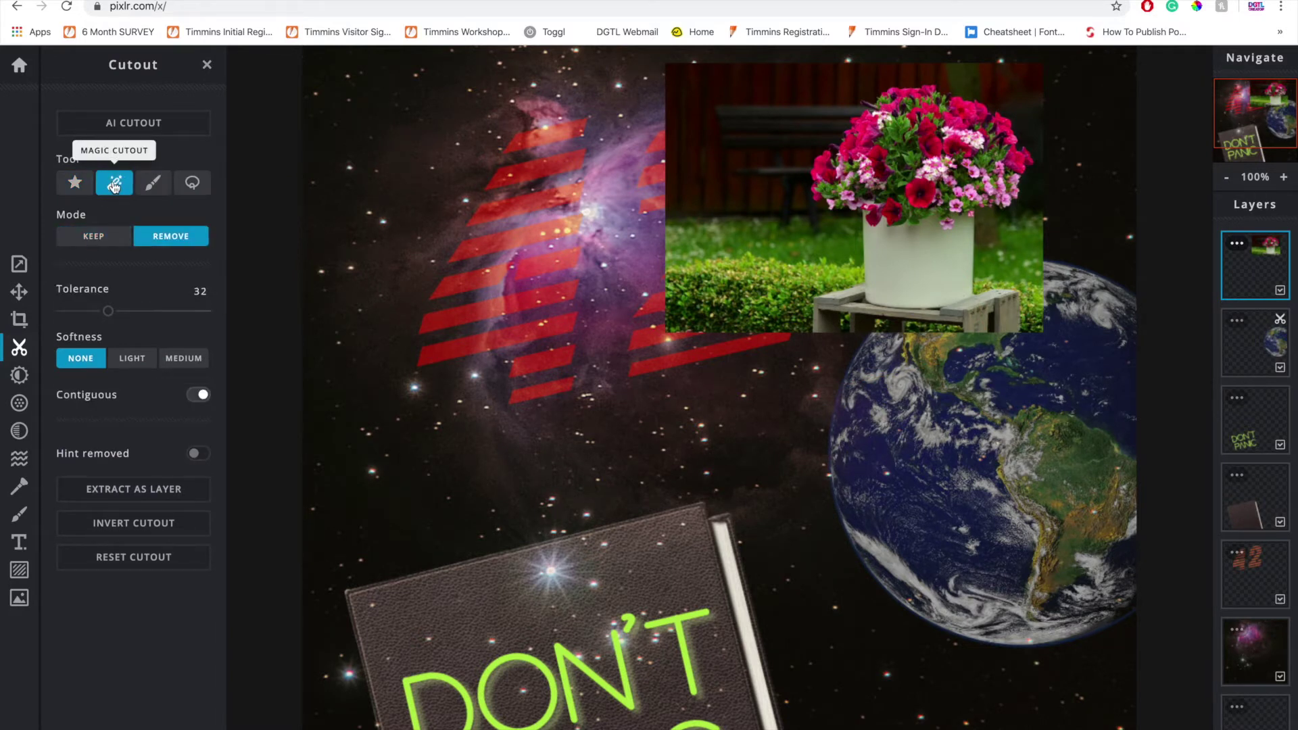
pyautogui.click(696, 124)
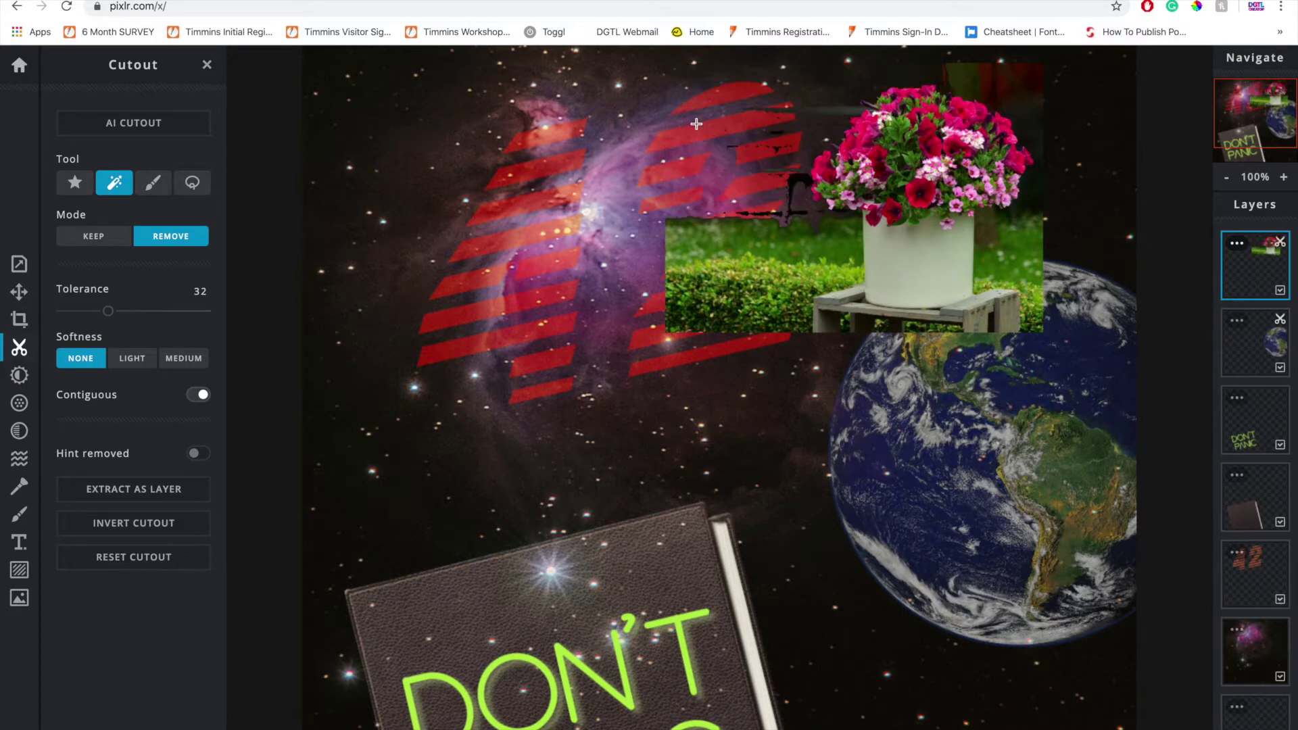
pyautogui.click(1036, 86)
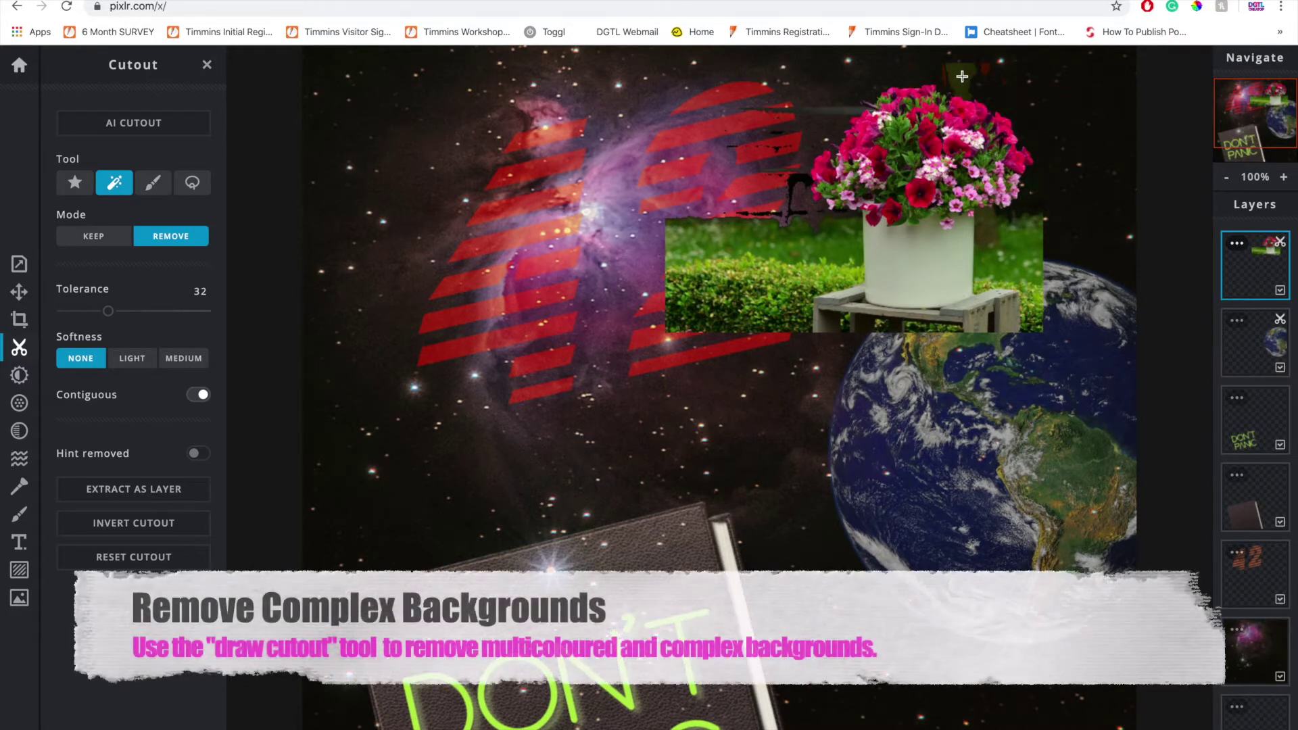
pyautogui.click(1029, 236)
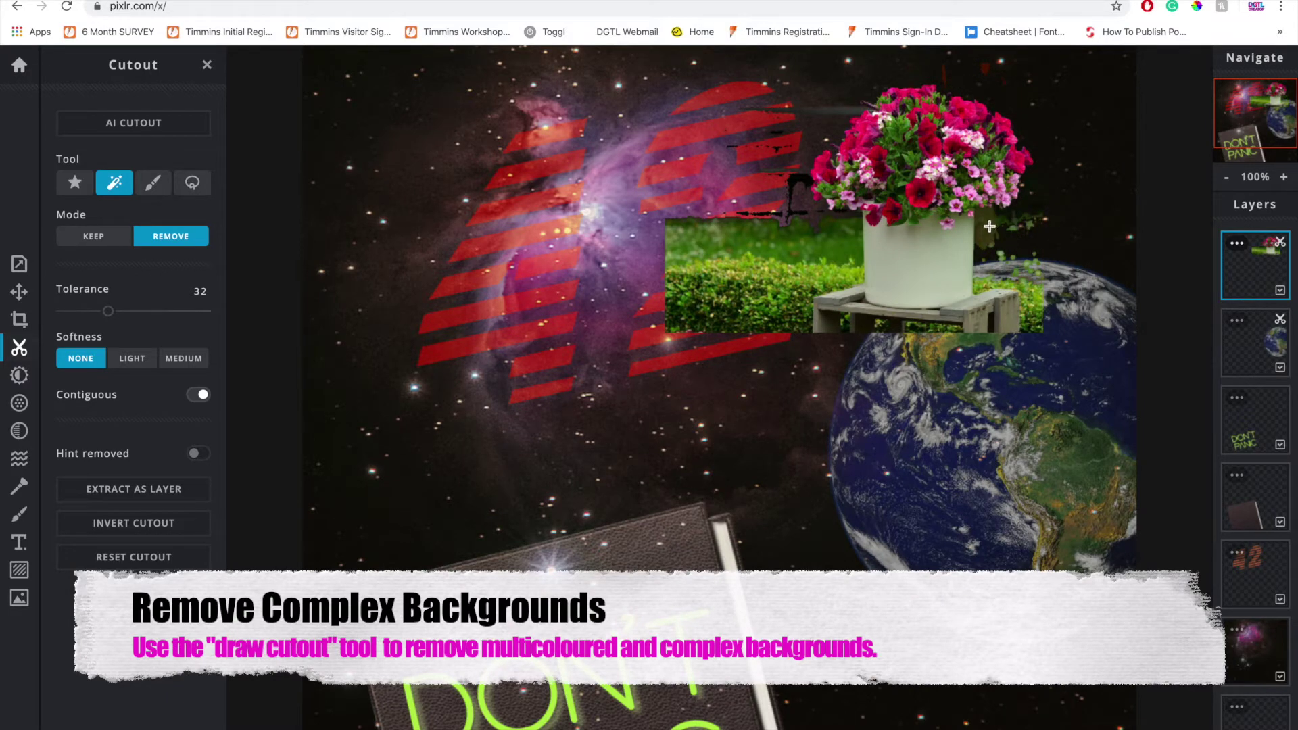
pyautogui.click(804, 236)
pyautogui.click(698, 239)
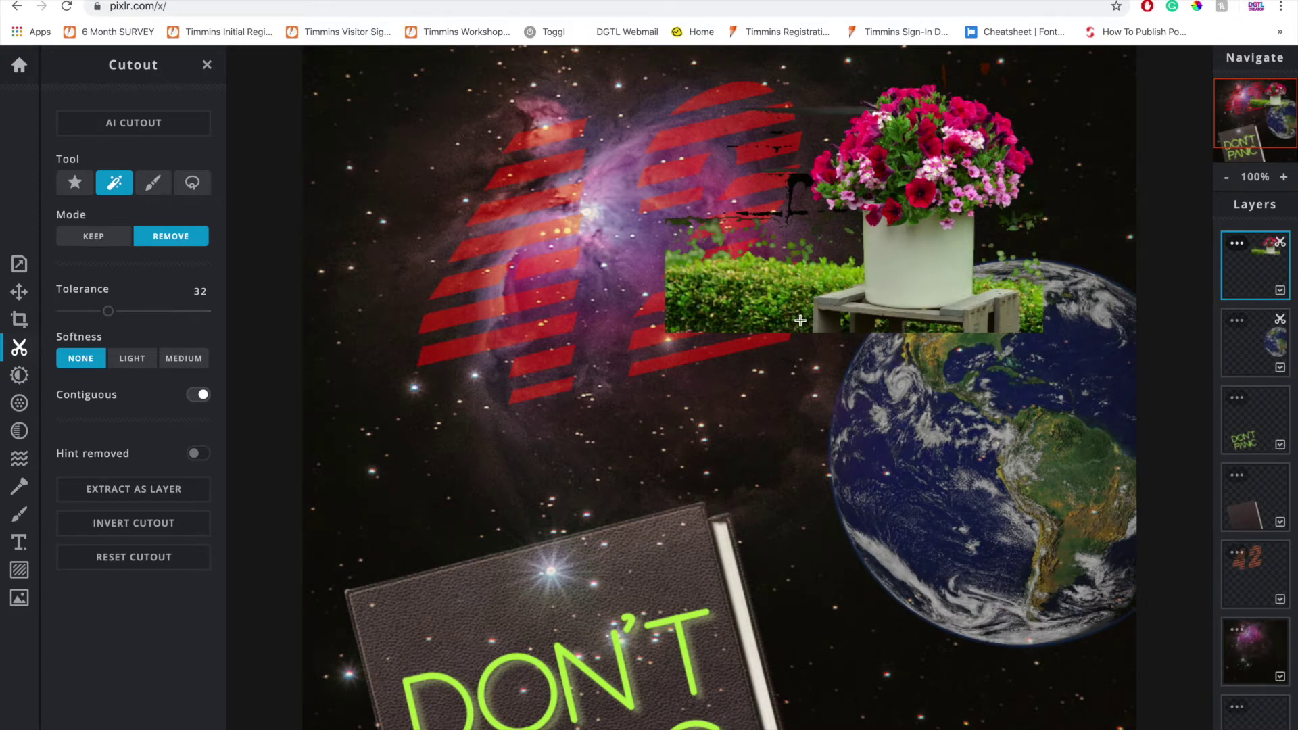
# Step: Using Draw Cutout in Remove mode with 50 px size and 13% softness, erase the bench remnants and outer hedge beside the pot
pyautogui.scroll(2, 882, 341)
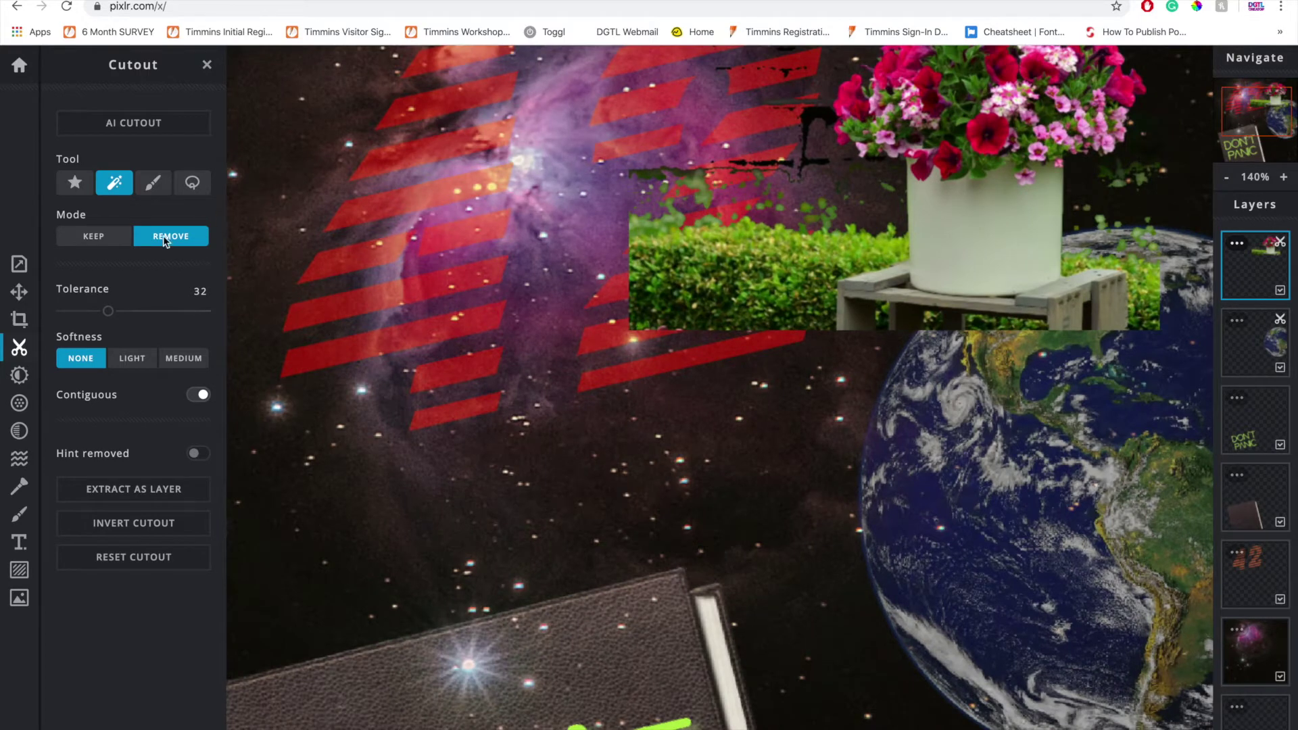
pyautogui.click(151, 184)
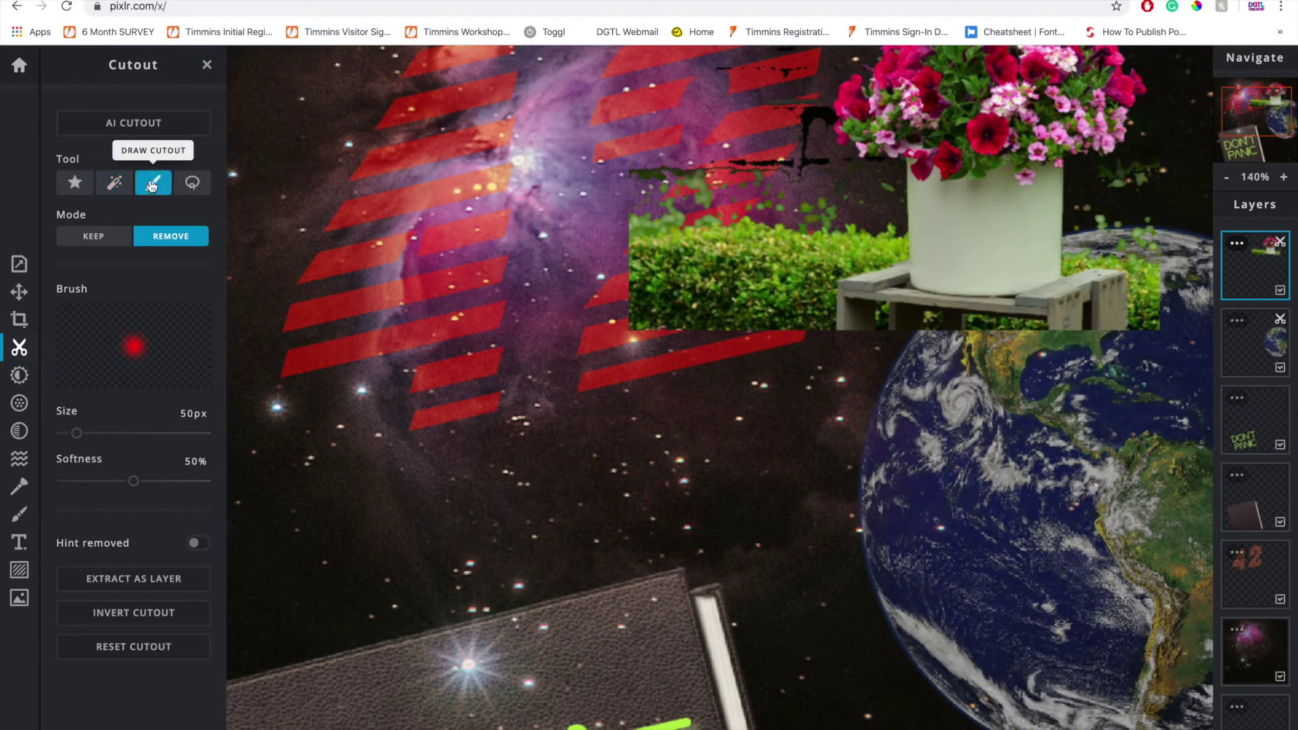
pyautogui.moveTo(132, 485); pyautogui.dragTo(80, 481)
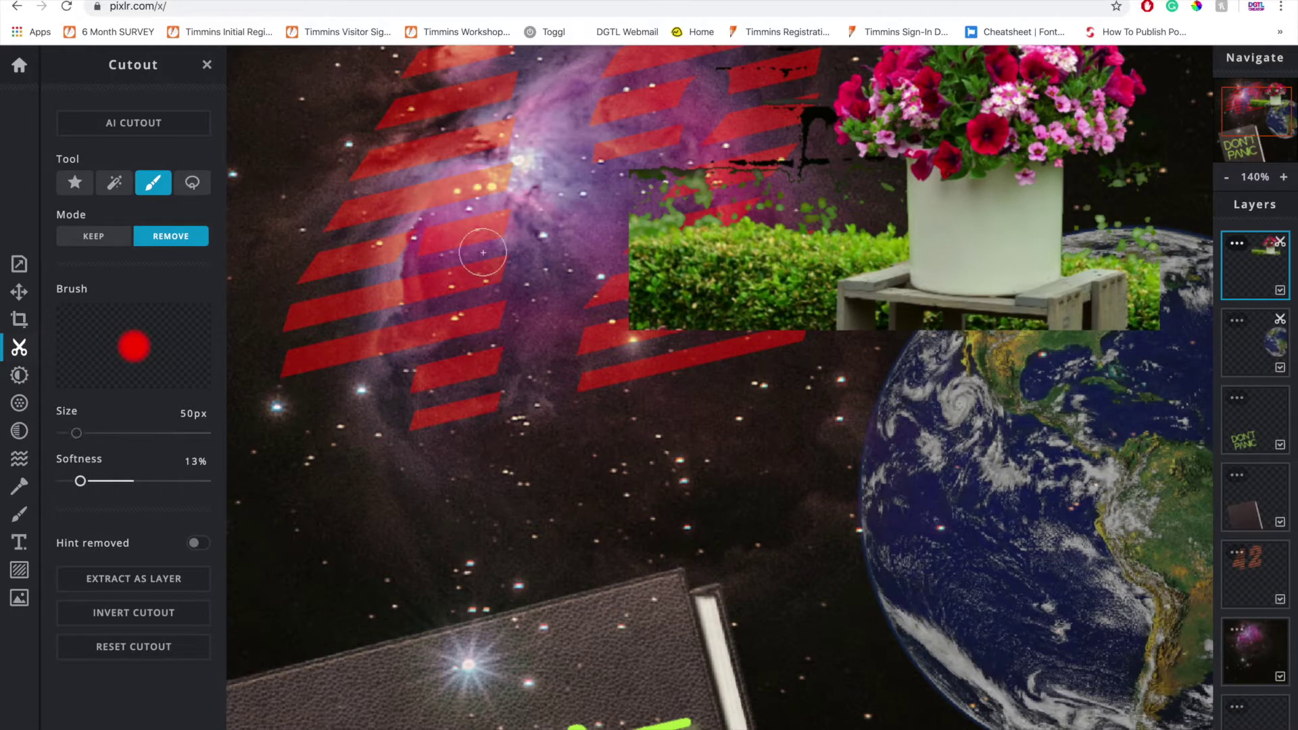
pyautogui.moveTo(629, 253)
pyautogui.mouseDown()
pyautogui.moveTo(628, 335)
pyautogui.moveTo(658, 289)
pyautogui.moveTo(625, 202)
pyautogui.moveTo(631, 130)
pyautogui.moveTo(689, 148)
pyautogui.moveTo(676, 241)
pyautogui.moveTo(688, 346)
pyautogui.moveTo(663, 189)
pyautogui.moveTo(649, 177)
pyautogui.moveTo(730, 185)
pyautogui.moveTo(706, 235)
pyautogui.moveTo(710, 336)
pyautogui.moveTo(734, 383)
pyautogui.moveTo(726, 280)
pyautogui.moveTo(764, 158)
pyautogui.moveTo(760, 108)
pyautogui.moveTo(717, 67)
pyautogui.moveTo(817, 84)
pyautogui.moveTo(794, 170)
pyautogui.moveTo(732, 161)
pyautogui.moveTo(774, 106)
pyautogui.moveTo(762, 374)
pyautogui.mouseUp()
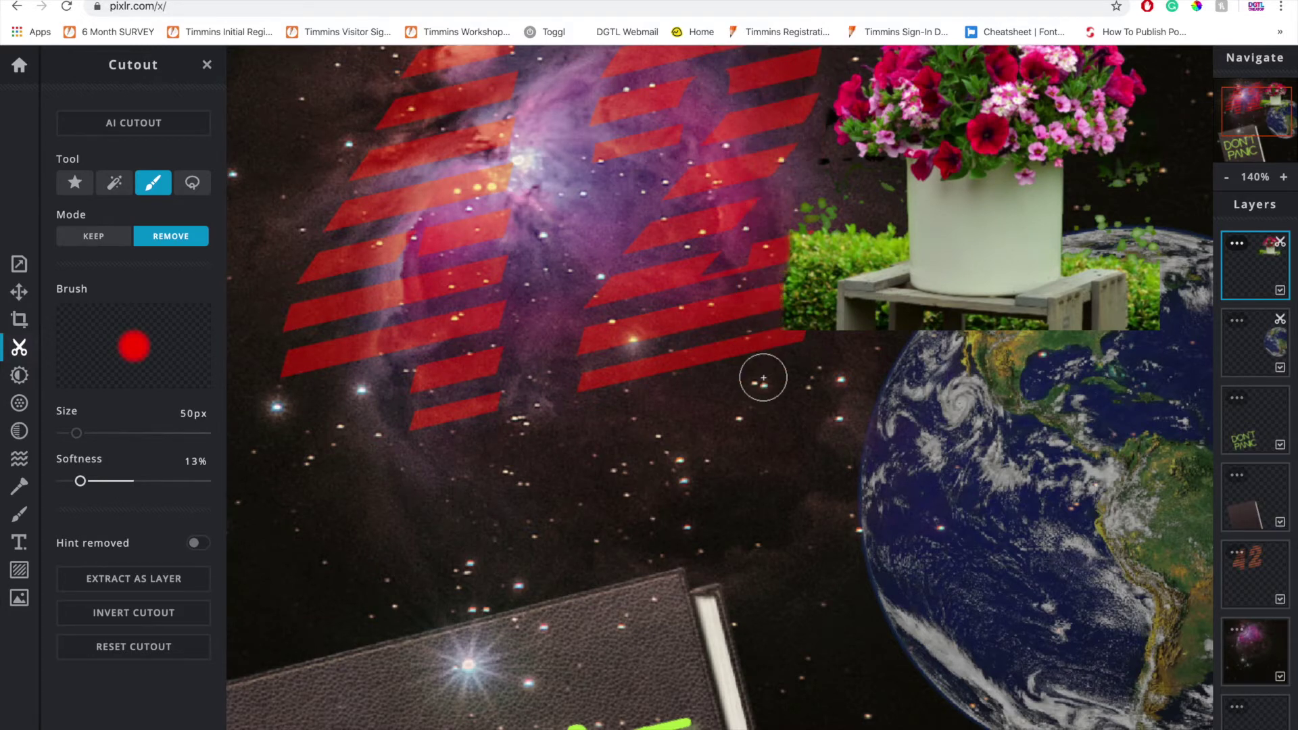
# Step: Paint a strip of the erased hedge back in using Draw Cutout's Keep mode
pyautogui.click(86, 238)
pyautogui.moveTo(744, 227)
pyautogui.mouseDown()
pyautogui.moveTo(791, 243)
pyautogui.moveTo(723, 263)
pyautogui.moveTo(635, 249)
pyautogui.mouseUp()
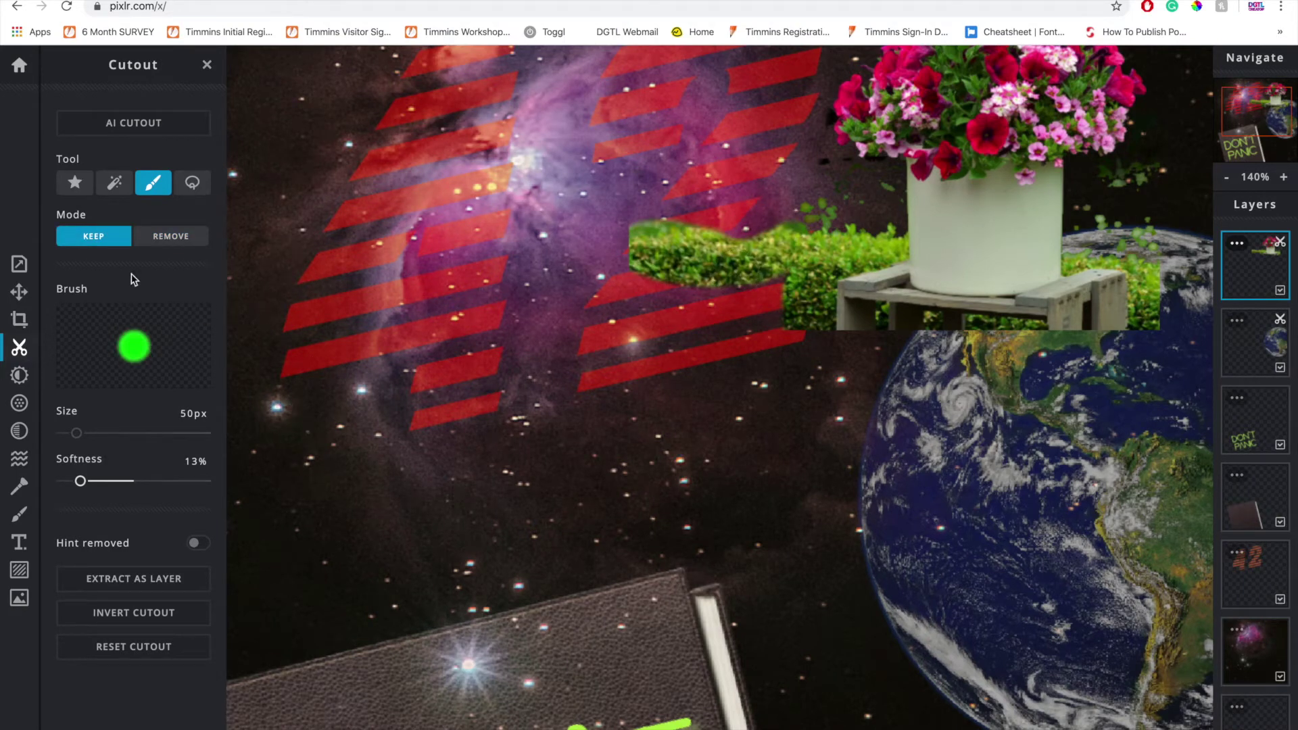
# Step: Erase all the remaining hedge, foliage and wooden crate around the flowerpot with Draw Cutout in Remove mode
pyautogui.click(176, 238)
pyautogui.moveTo(621, 257)
pyautogui.mouseDown()
pyautogui.moveTo(664, 298)
pyautogui.moveTo(684, 234)
pyautogui.moveTo(741, 268)
pyautogui.moveTo(779, 243)
pyautogui.moveTo(800, 258)
pyautogui.moveTo(783, 277)
pyautogui.moveTo(680, 269)
pyautogui.moveTo(825, 179)
pyautogui.moveTo(791, 331)
pyautogui.moveTo(802, 135)
pyautogui.mouseUp()
pyautogui.moveTo(879, 277); pyautogui.dragTo(881, 244)
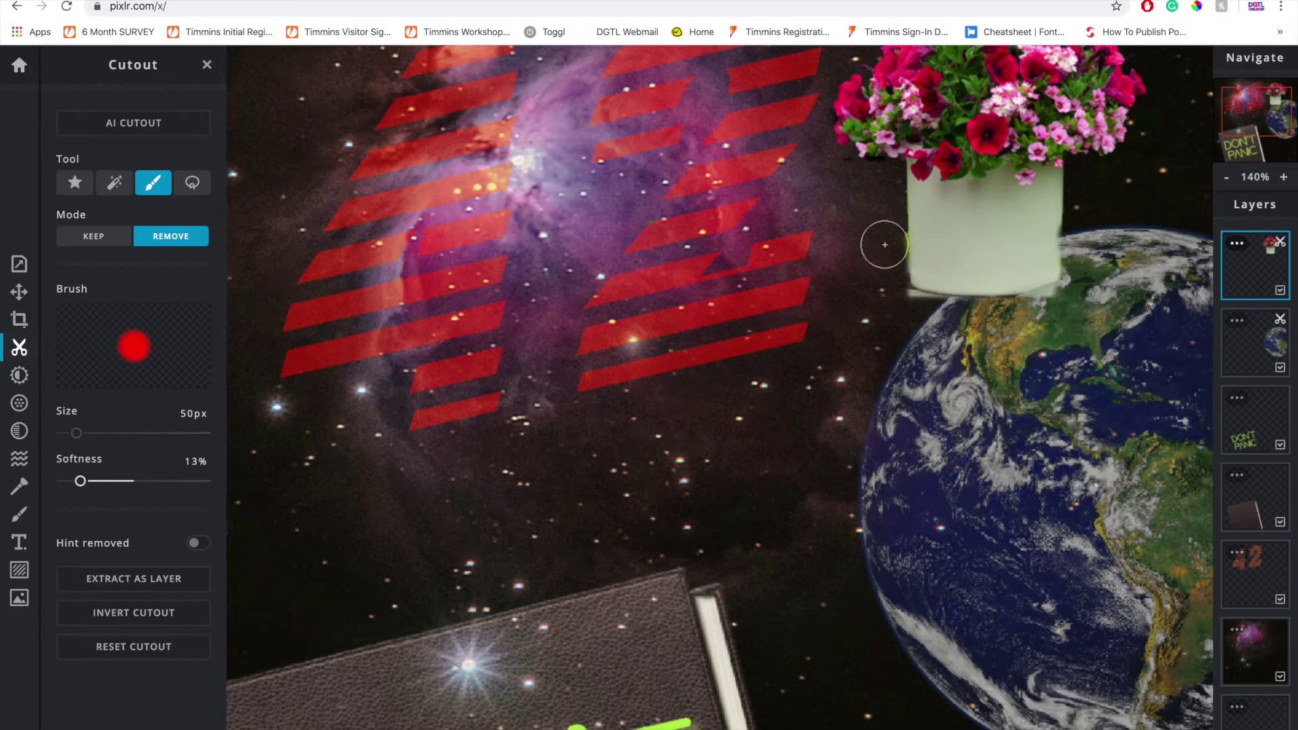
# Step: Clean up the leftover fringes along the pot's sides and base with a 16 px Remove brush
pyautogui.scroll(2, 996, 340)
pyautogui.scroll(4, 995, 340)
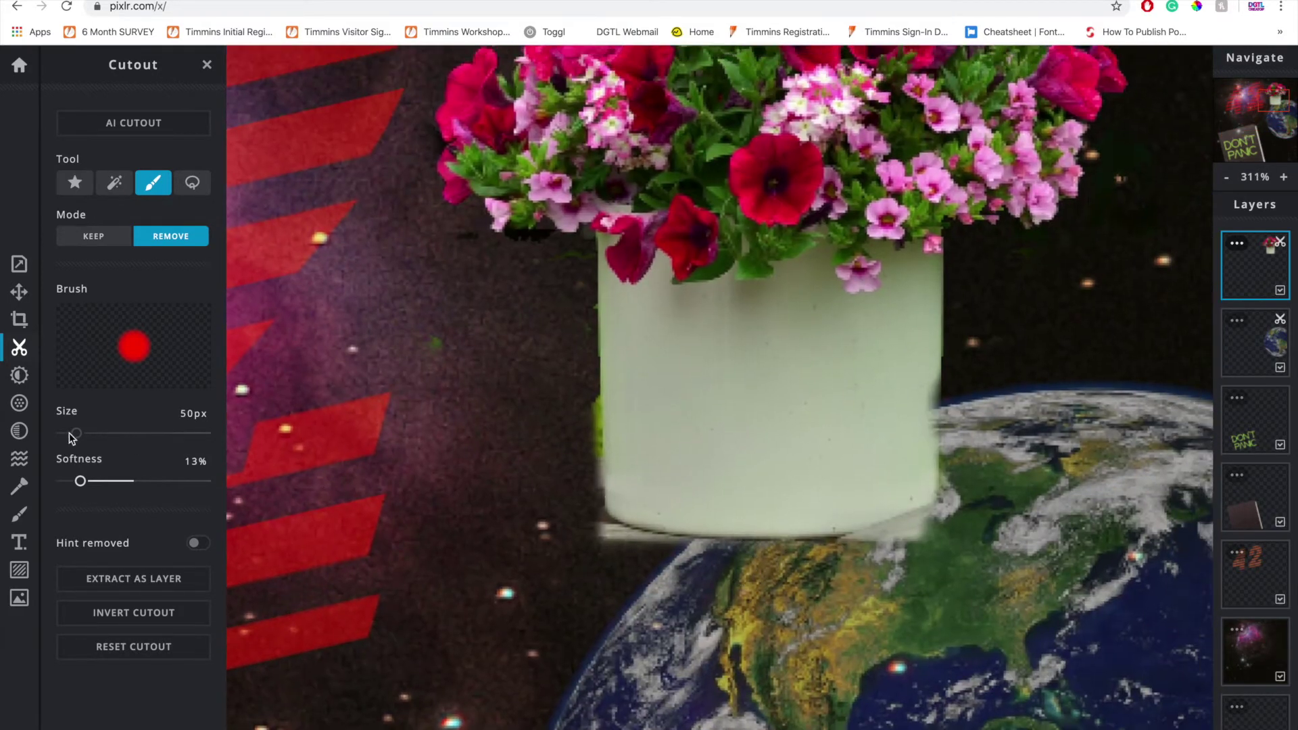
pyautogui.moveTo(77, 433); pyautogui.dragTo(66, 433)
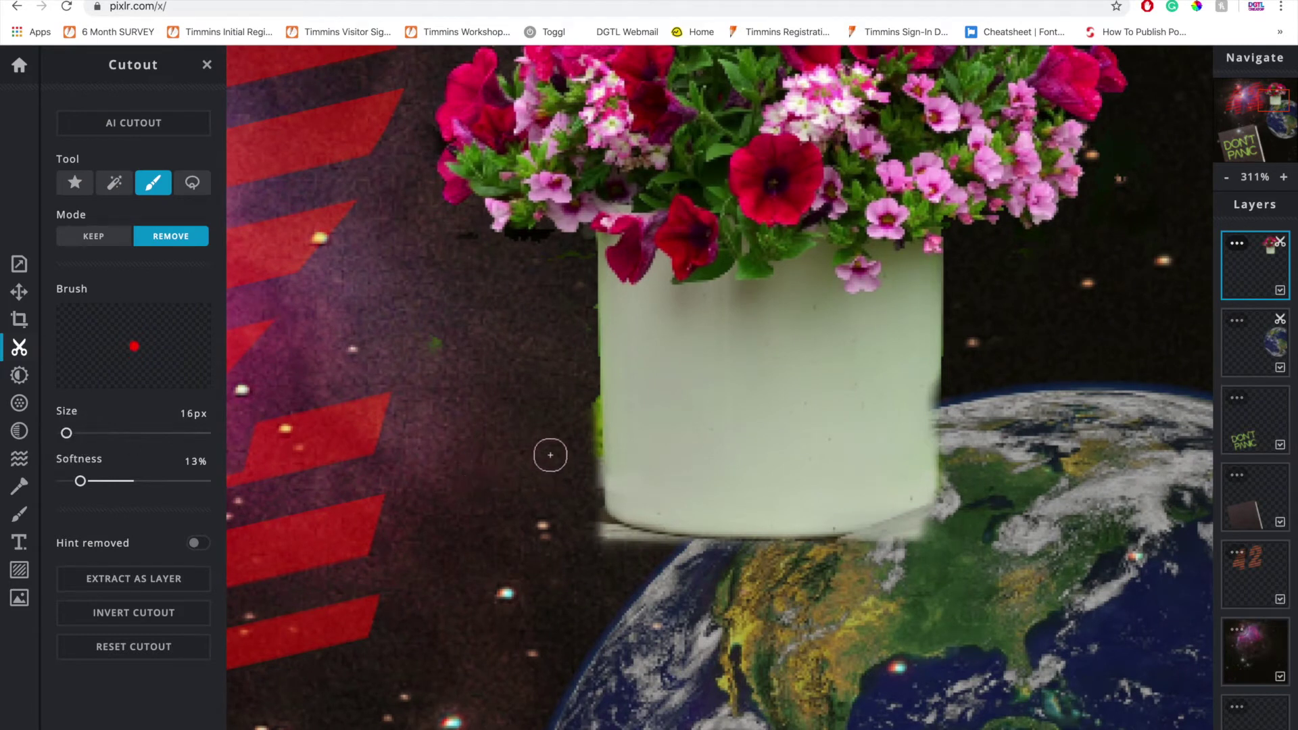
pyautogui.moveTo(582, 403)
pyautogui.mouseDown()
pyautogui.moveTo(582, 530)
pyautogui.moveTo(666, 538)
pyautogui.mouseUp()
pyautogui.moveTo(944, 540); pyautogui.dragTo(853, 534)
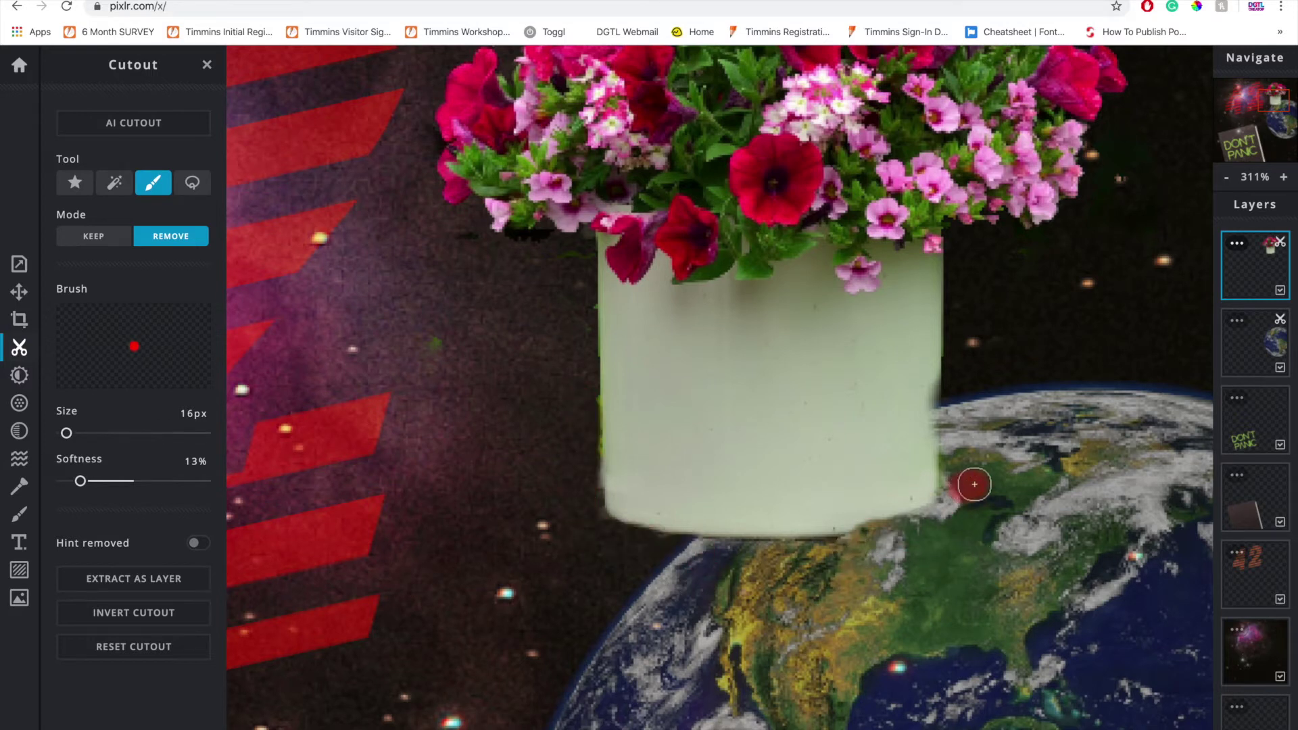
pyautogui.moveTo(1081, 435)
pyautogui.mouseDown()
pyautogui.moveTo(1017, 579)
pyautogui.moveTo(1089, 469)
pyautogui.moveTo(1009, 618)
pyautogui.moveTo(1107, 569)
pyautogui.moveTo(1122, 537)
pyautogui.mouseUp()
pyautogui.moveTo(1041, 590)
pyautogui.mouseDown()
pyautogui.moveTo(939, 611)
pyautogui.moveTo(688, 622)
pyautogui.mouseUp()
# Step: Erase the background remnants around the flowers, enlarging the Remove brush to 116 px
pyautogui.scroll(-5, 941, 463)
pyautogui.moveTo(750, 149); pyautogui.dragTo(755, 148)
pyautogui.moveTo(66, 432); pyautogui.dragTo(95, 433)
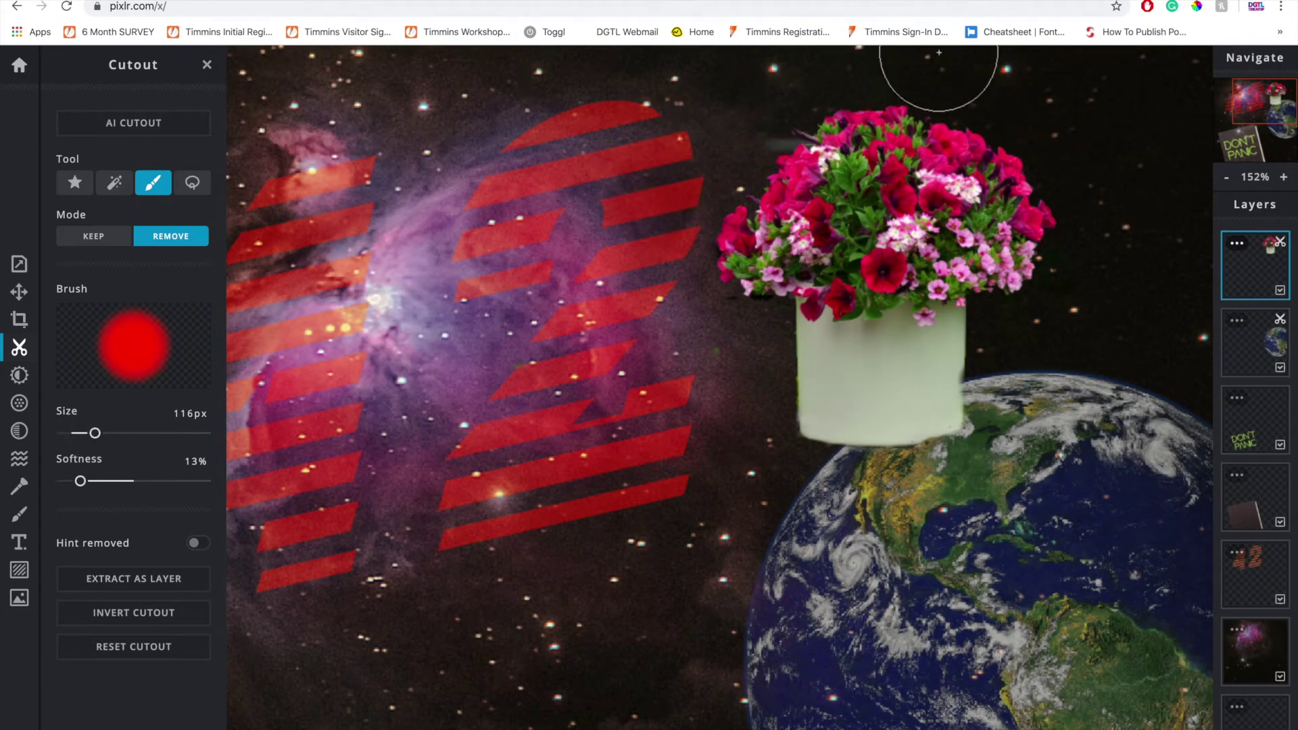
# Step: Tilt the flowerpot clockwise and shrink its layer to about 379 by 345 px
pyautogui.press('v')
pyautogui.moveTo(970, 64); pyautogui.dragTo(1169, 165)
pyautogui.press('x')
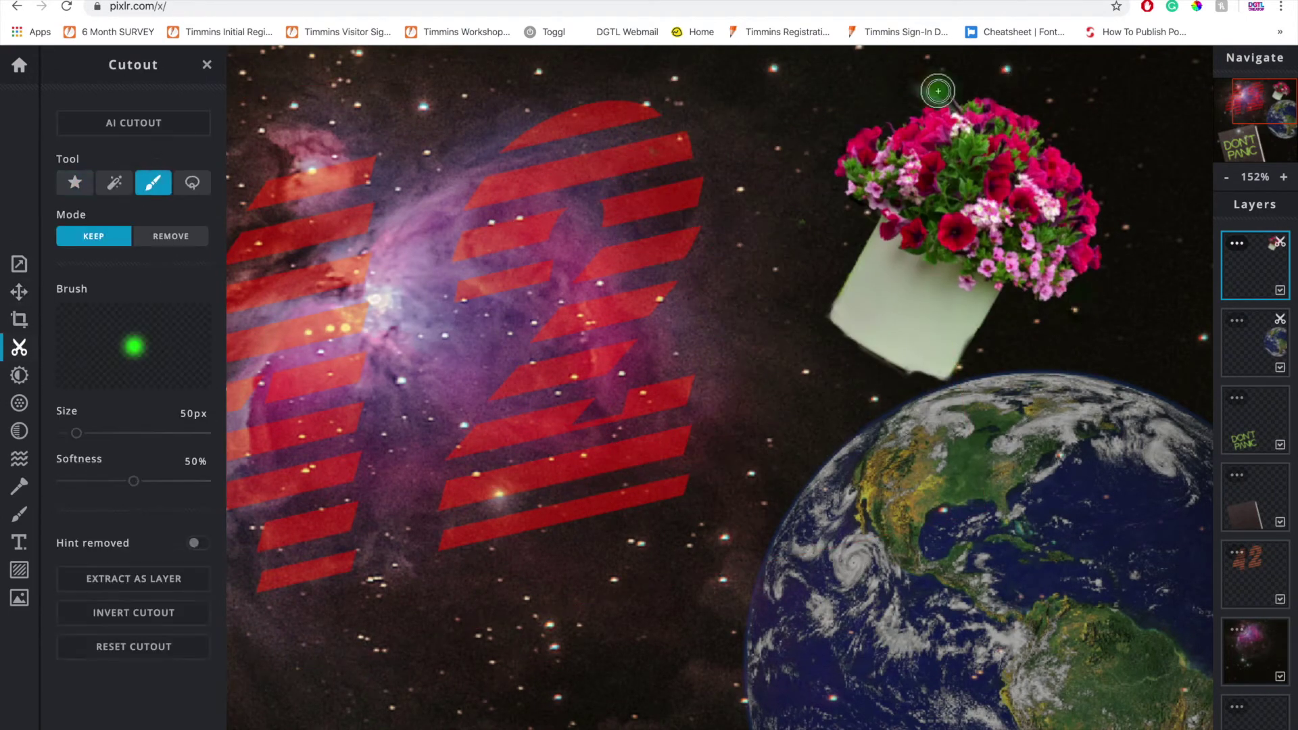
pyautogui.click(170, 236)
pyautogui.press('v')
pyautogui.moveTo(588, 457); pyautogui.dragTo(675, 354)
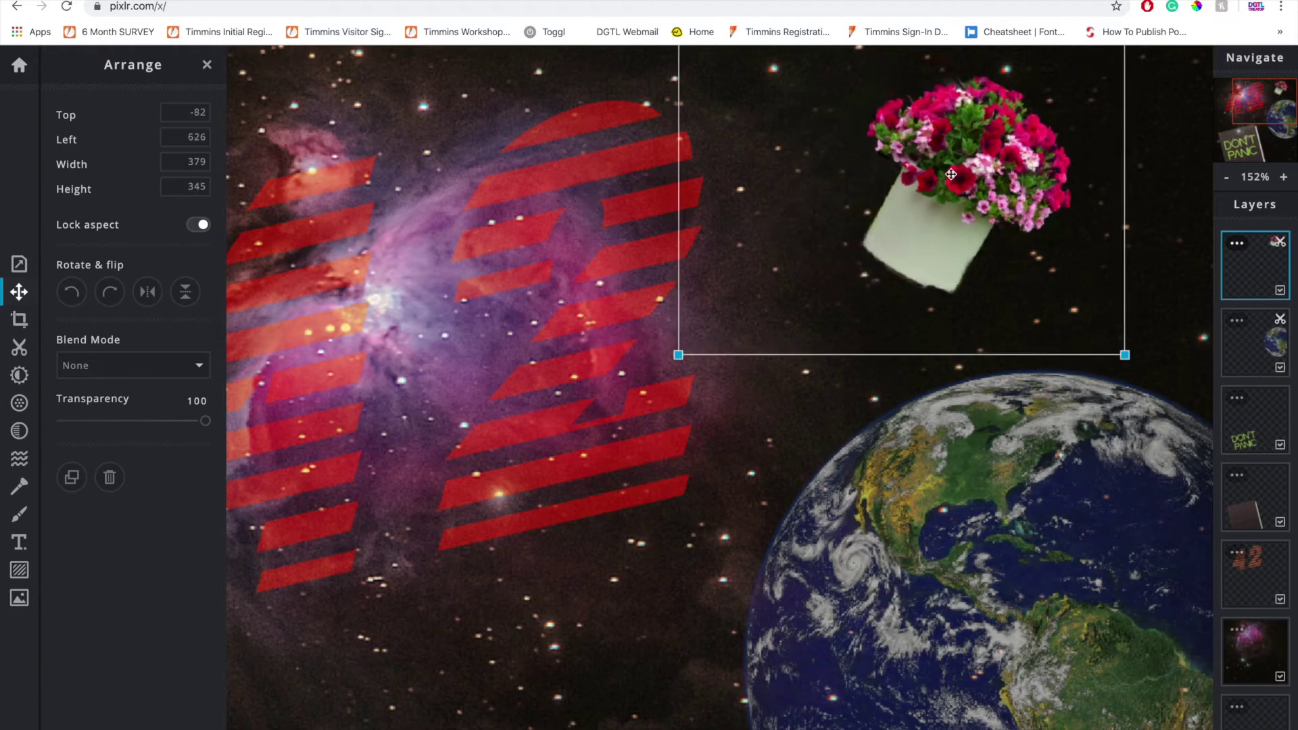
# Step: Set the flowerpot layer's blend mode to Hard-light and move it to about top -18, left 561
pyautogui.click(163, 376)
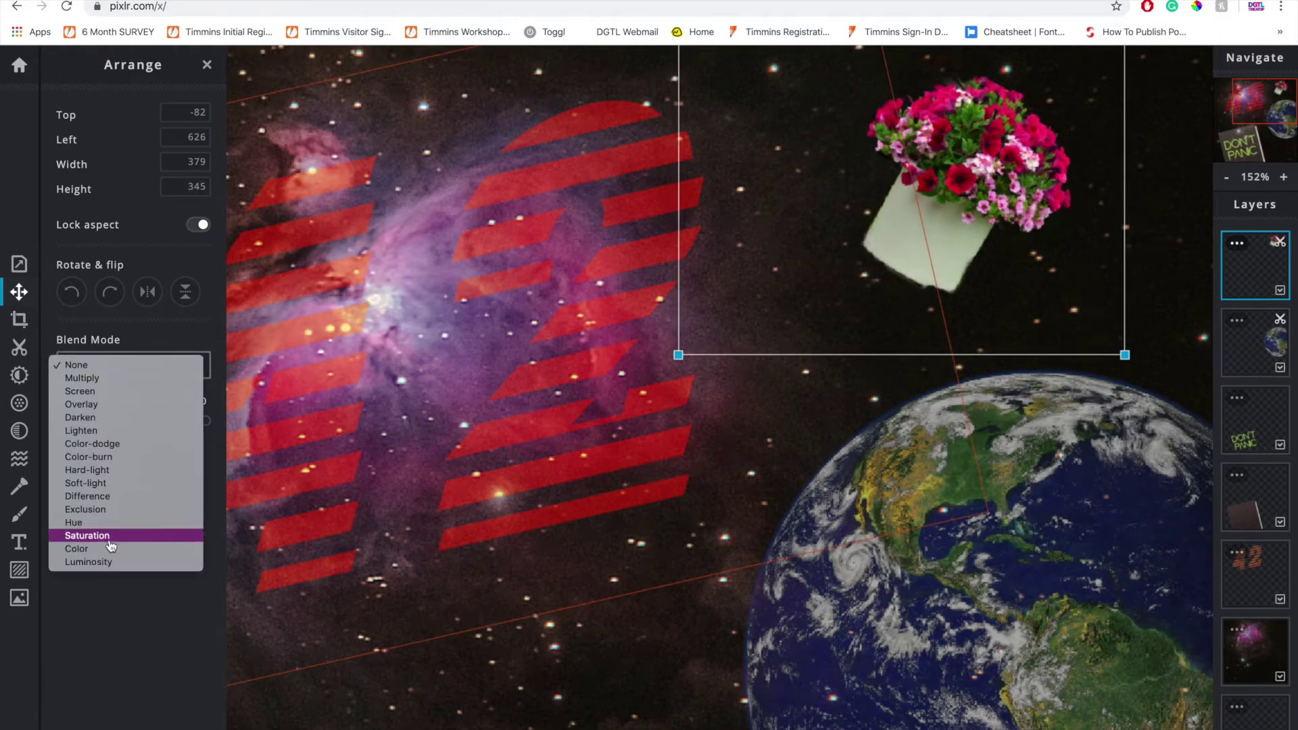
pyautogui.click(135, 470)
pyautogui.scroll(-5, 756, 382)
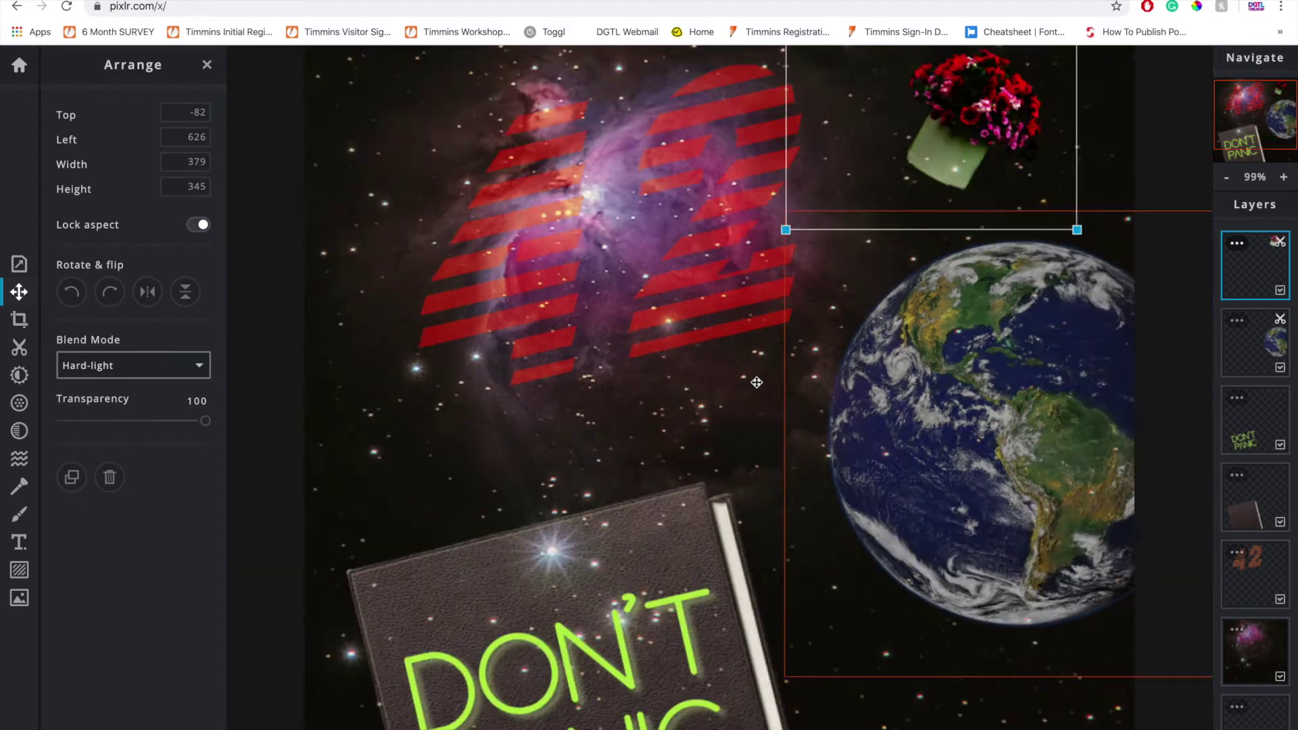
pyautogui.moveTo(878, 191); pyautogui.dragTo(845, 225)
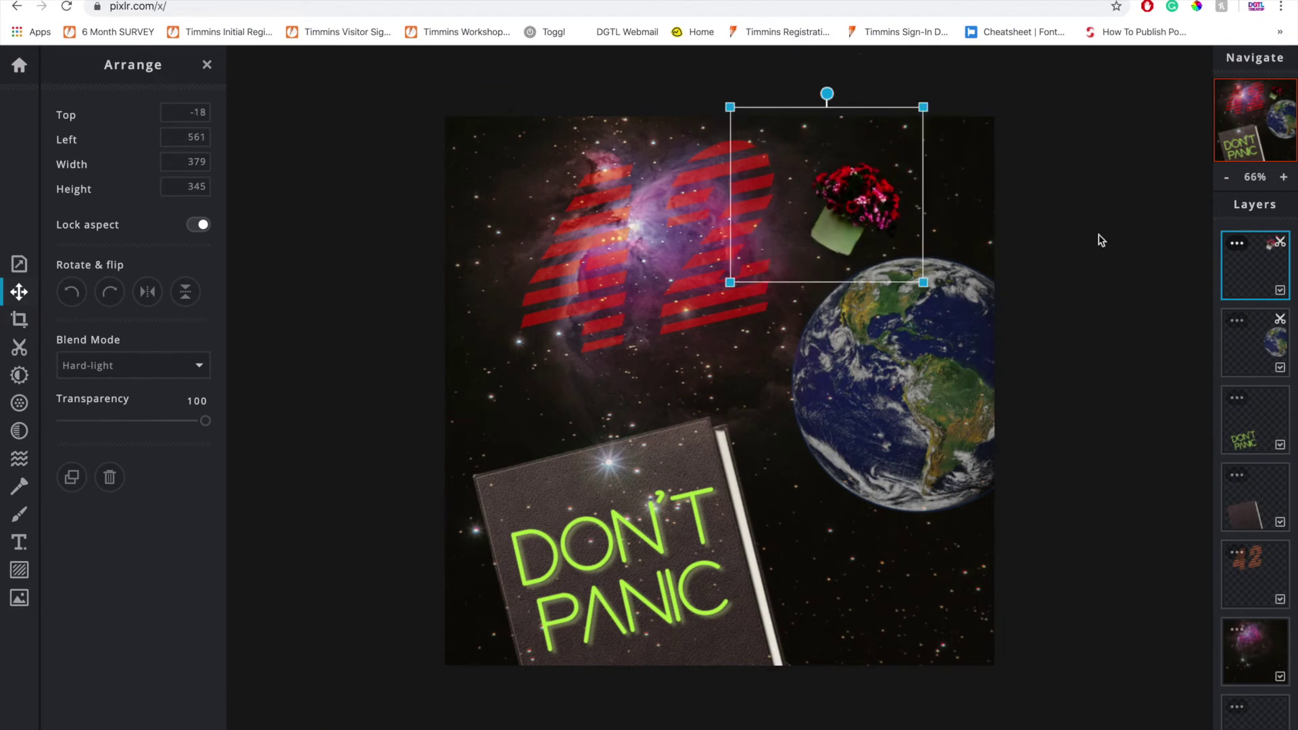
pyautogui.click(1097, 240)
# Step: Tilt the striped 42 text further counterclockwise and reposition it over the nebula
pyautogui.click(617, 284)
pyautogui.moveTo(613, 119); pyautogui.dragTo(701, 209)
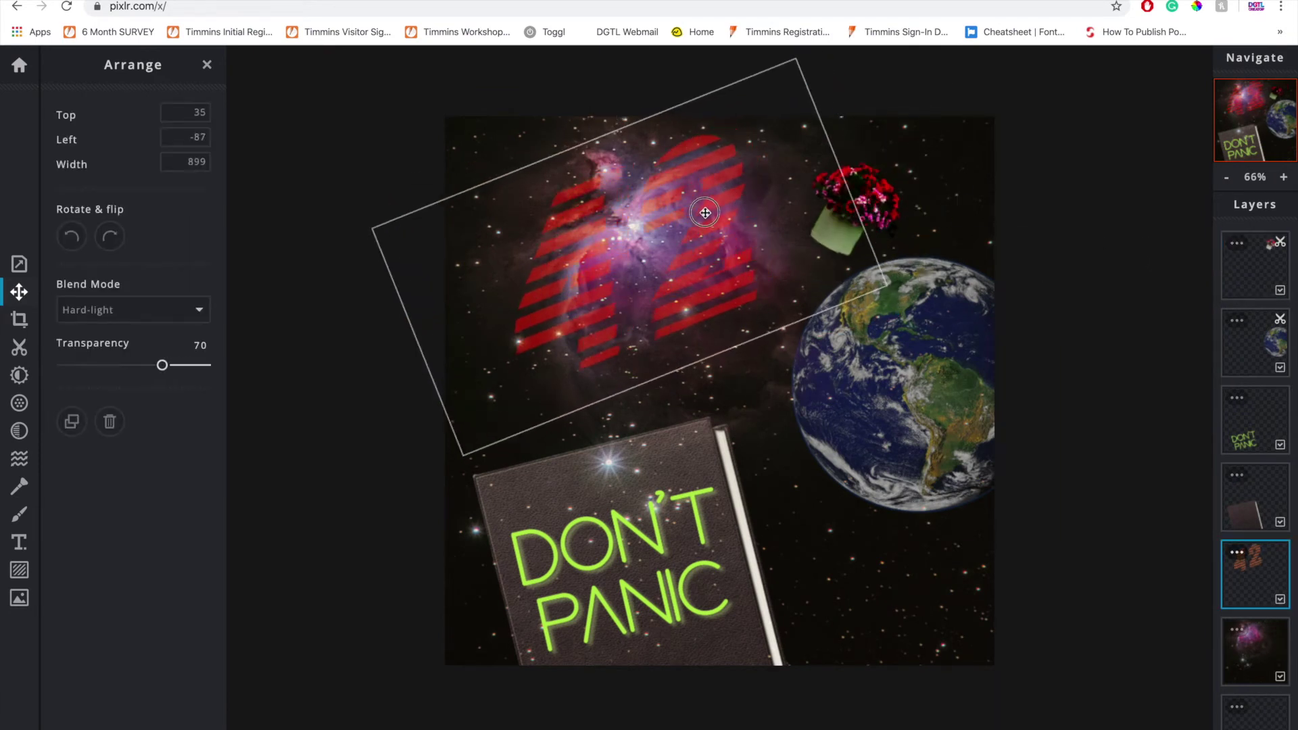
pyautogui.click(1147, 302)
# Step: Move the Earth slightly down and to the right, leaving it partly off the canvas edge
pyautogui.moveTo(1060, 349); pyautogui.dragTo(1067, 389)
pyautogui.click(1079, 214)
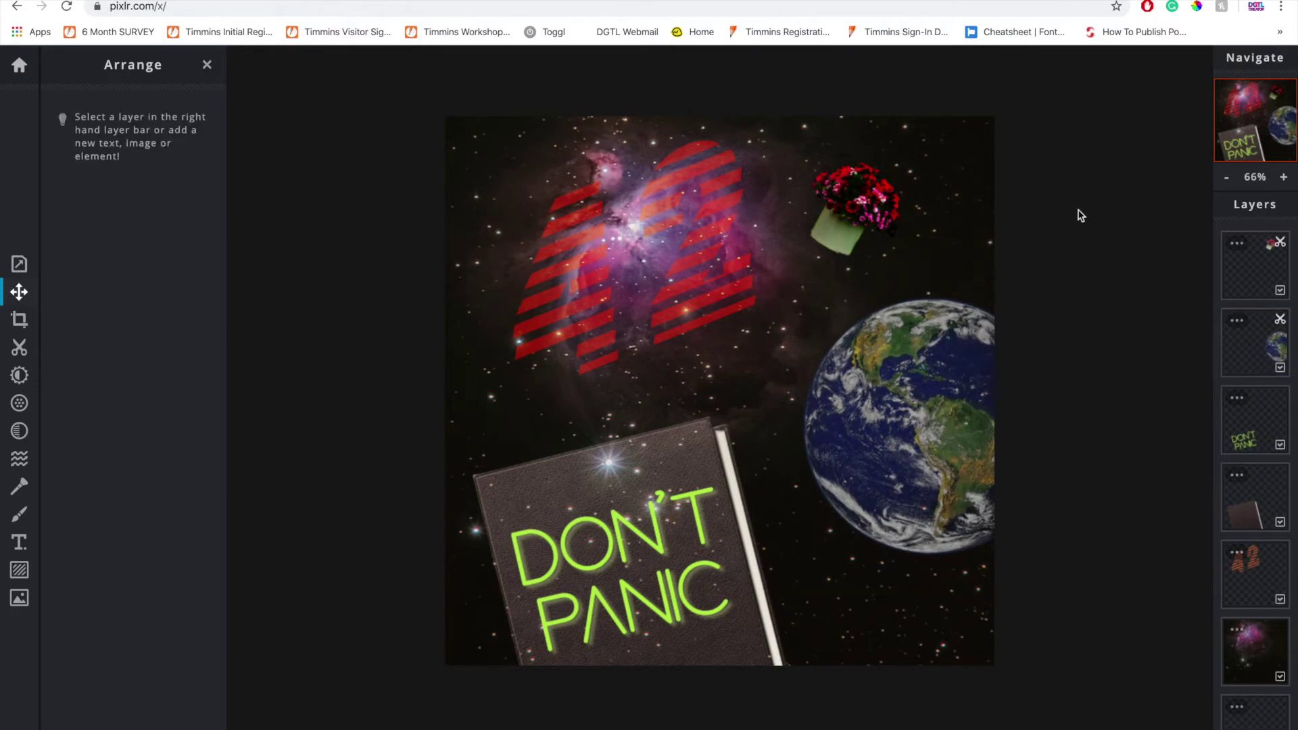
# Step: Add the dolphins-3769402_1920.jpg photo to the collage as a new image layer
pyautogui.click(1280, 241)
pyautogui.click(1255, 724)
pyautogui.click(659, 419)
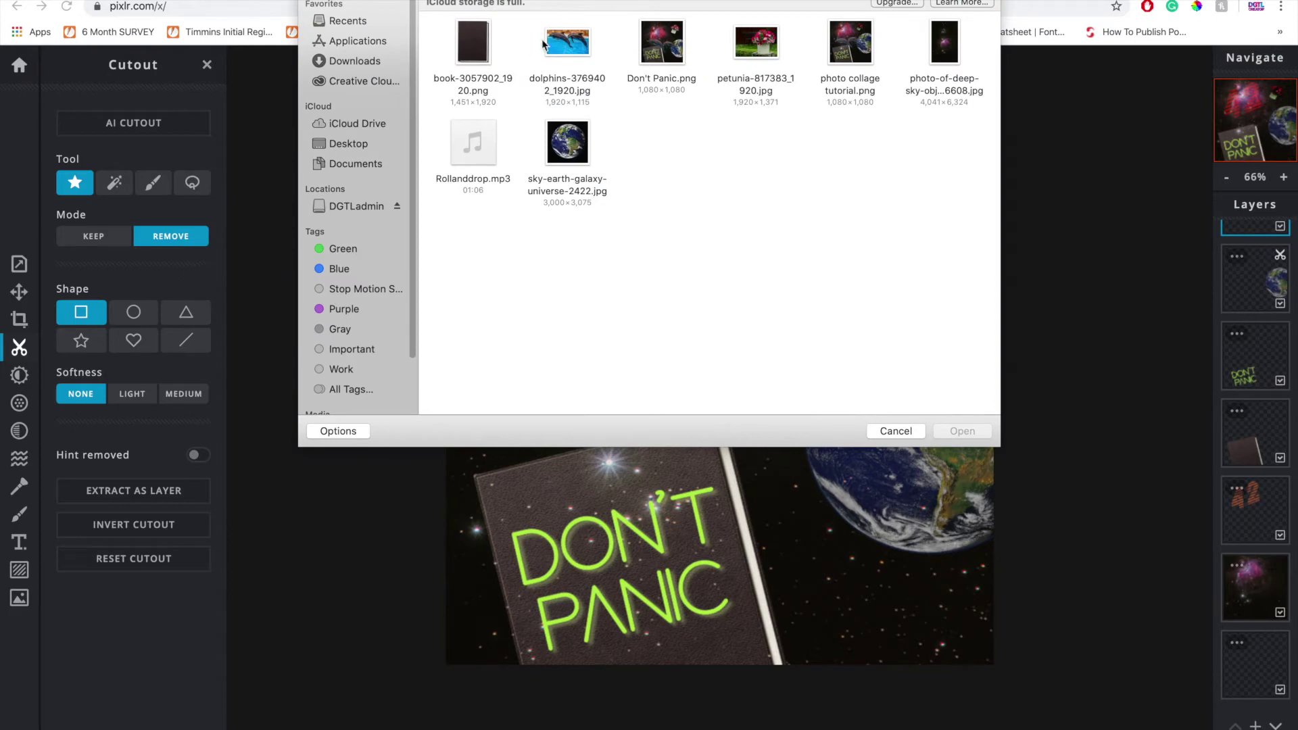
pyautogui.click(565, 54)
pyautogui.click(970, 431)
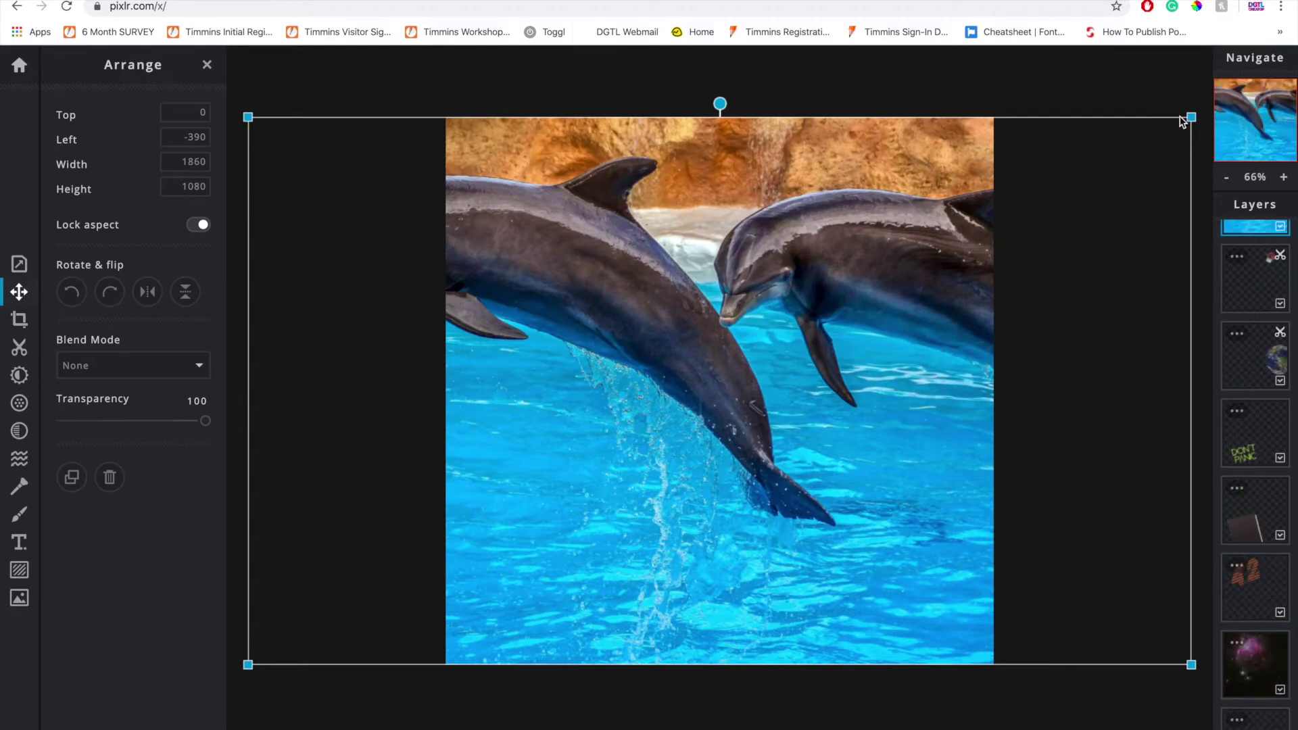
# Step: Scale down the dolphin photo, tilt it slightly counterclockwise and place it over the book's upper part and the Earth's edge
pyautogui.moveTo(1191, 115); pyautogui.dragTo(751, 465)
pyautogui.moveTo(685, 503); pyautogui.dragTo(730, 351)
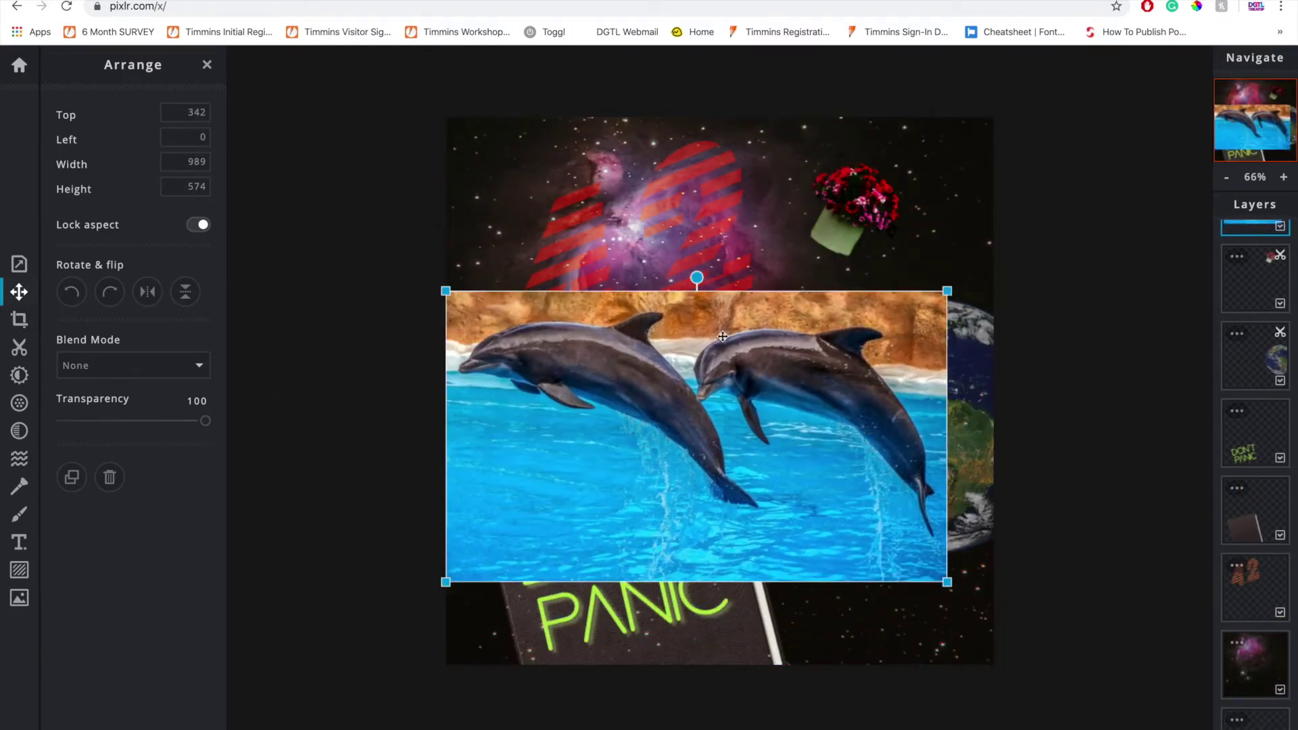
pyautogui.moveTo(697, 279); pyautogui.dragTo(662, 261)
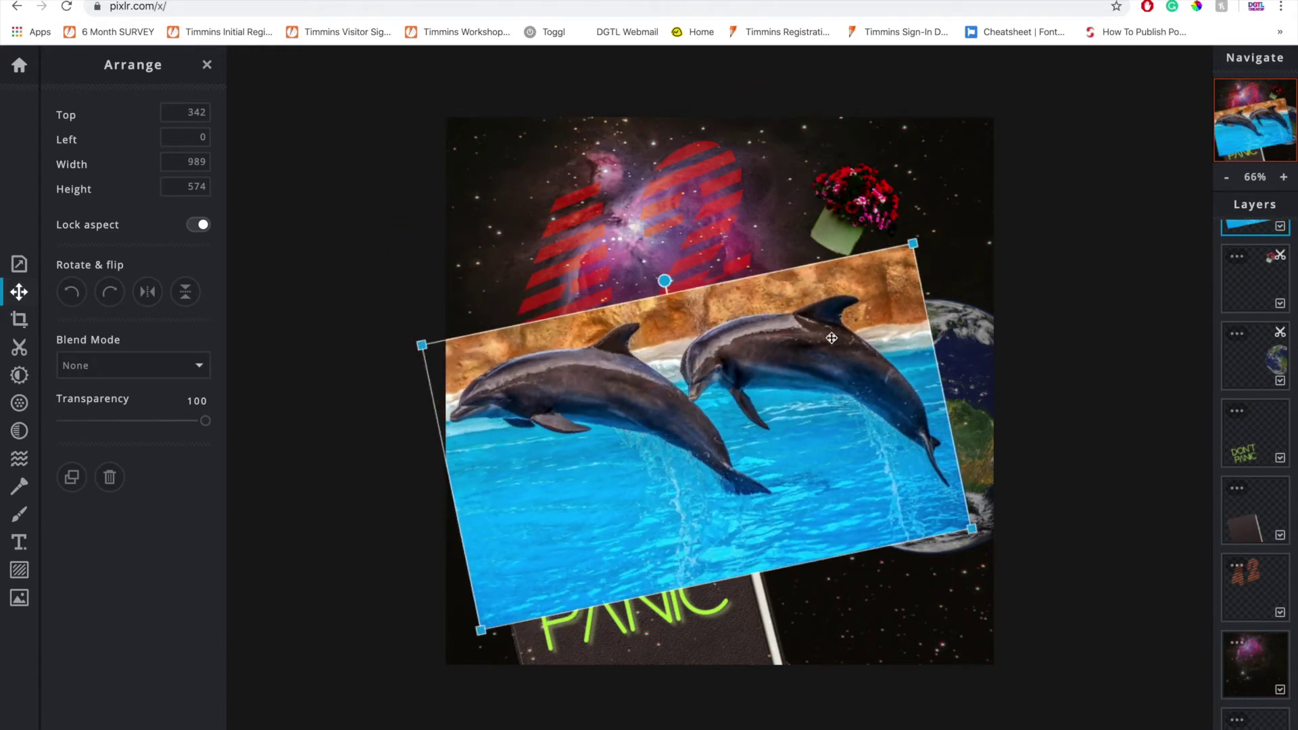
pyautogui.moveTo(920, 252); pyautogui.dragTo(828, 341)
pyautogui.moveTo(748, 486); pyautogui.dragTo(791, 487)
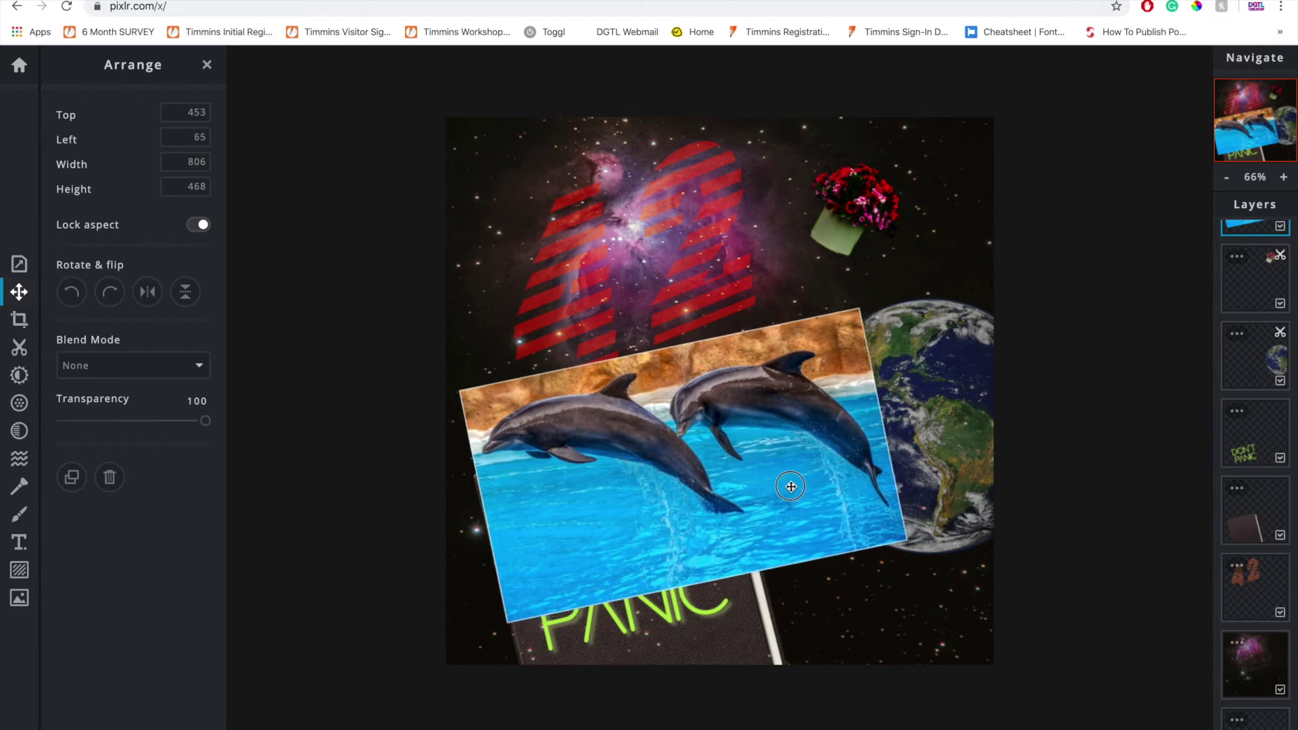
pyautogui.moveTo(859, 309); pyautogui.dragTo(813, 341)
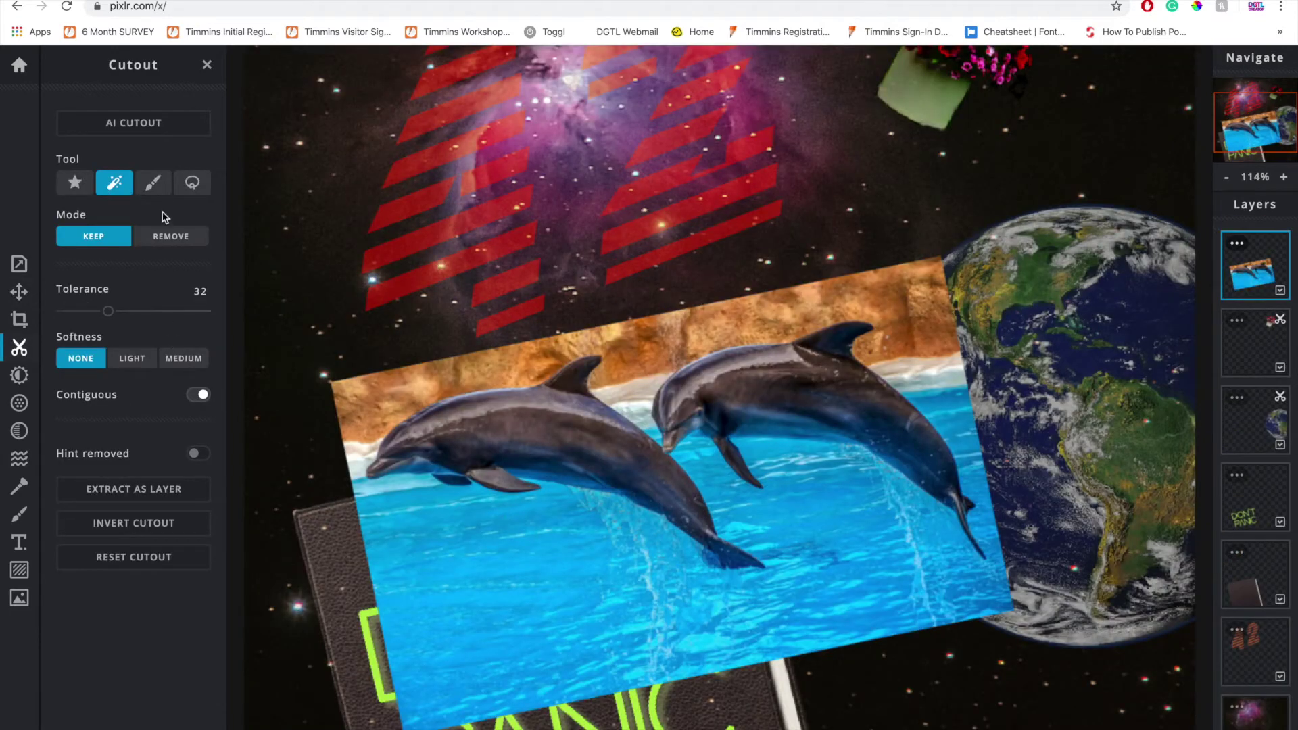
# Step: Erase the background strip in front of the leading dolphin's snout with Draw cutout in Remove mode, using a 50 px brush
pyautogui.click(152, 182)
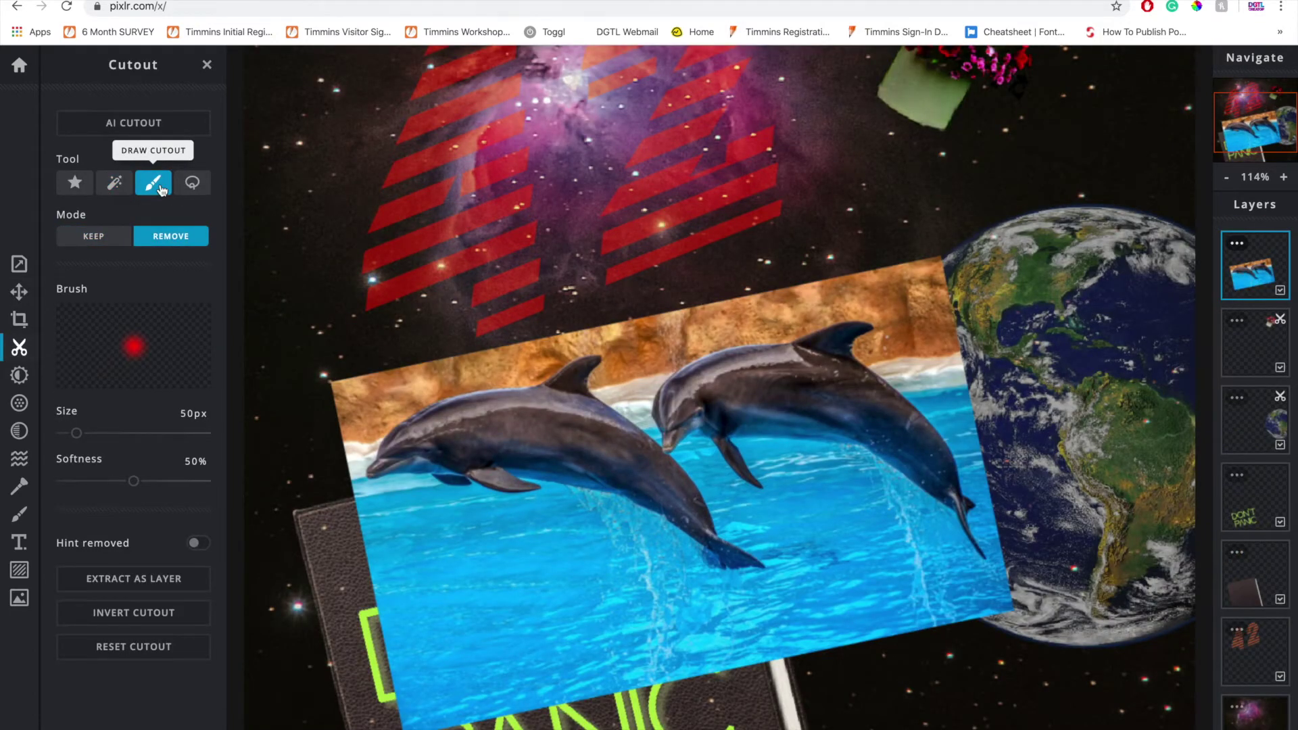
pyautogui.moveTo(347, 426)
pyautogui.mouseDown()
pyautogui.moveTo(353, 381)
pyautogui.moveTo(335, 381)
pyautogui.moveTo(349, 491)
pyautogui.moveTo(328, 524)
pyautogui.moveTo(348, 553)
pyautogui.moveTo(349, 506)
pyautogui.moveTo(400, 560)
pyautogui.mouseUp()
pyautogui.scroll(10, 461, 421)
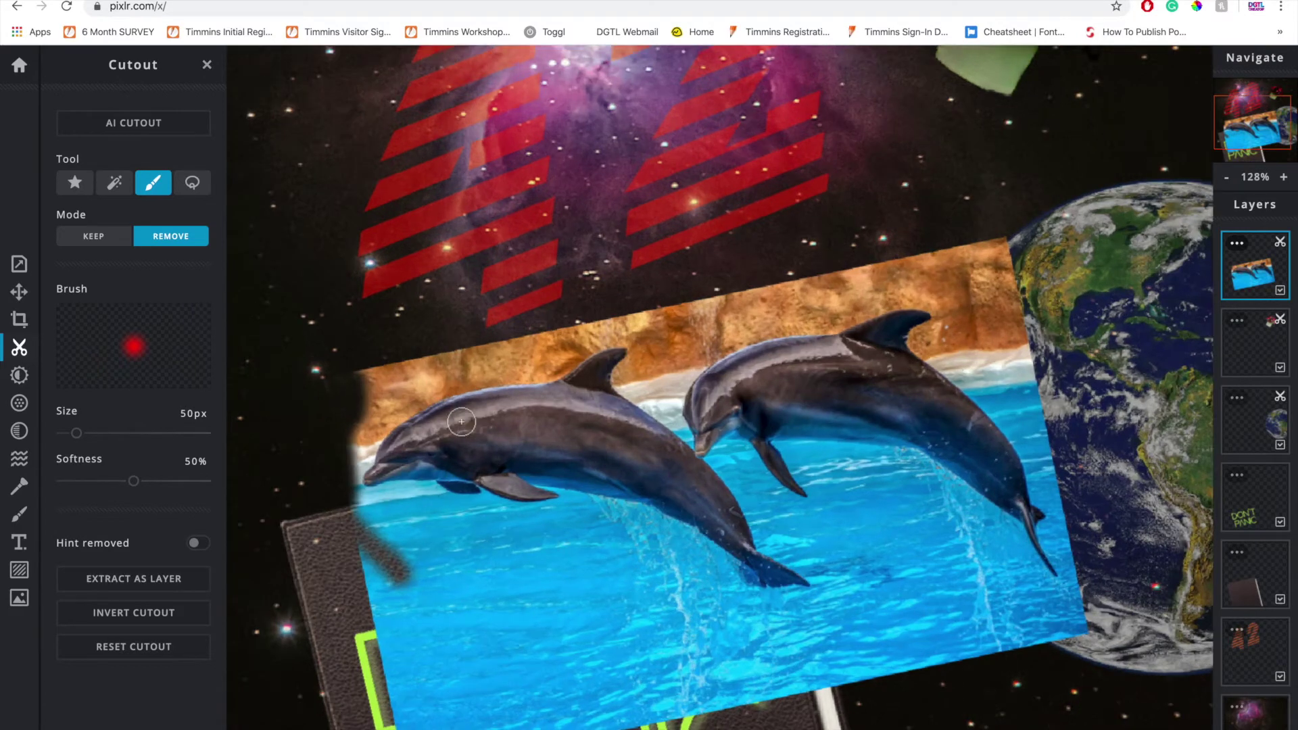
pyautogui.scroll(-5, 462, 421)
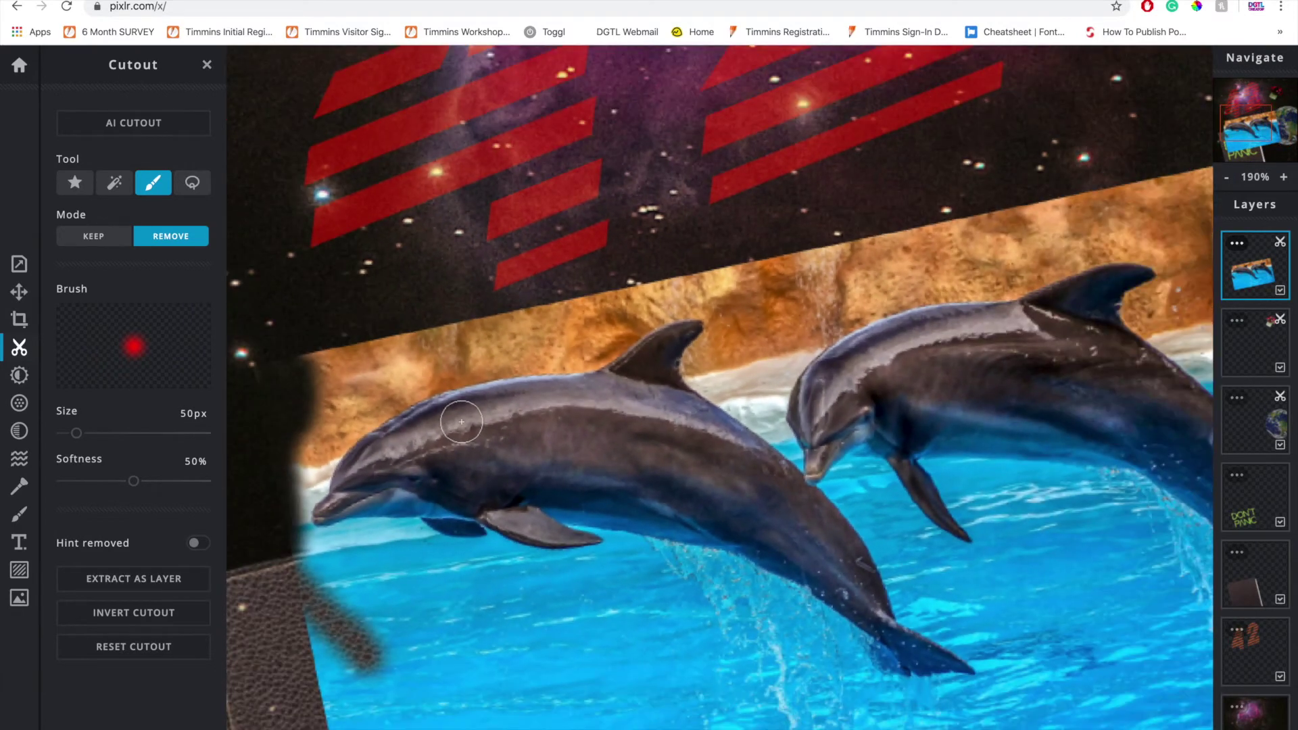
# Step: Set the cutout brush to 19 px with 18% softness and erase the background along the upper outlines of both dolphins
pyautogui.moveTo(77, 432); pyautogui.dragTo(71, 433)
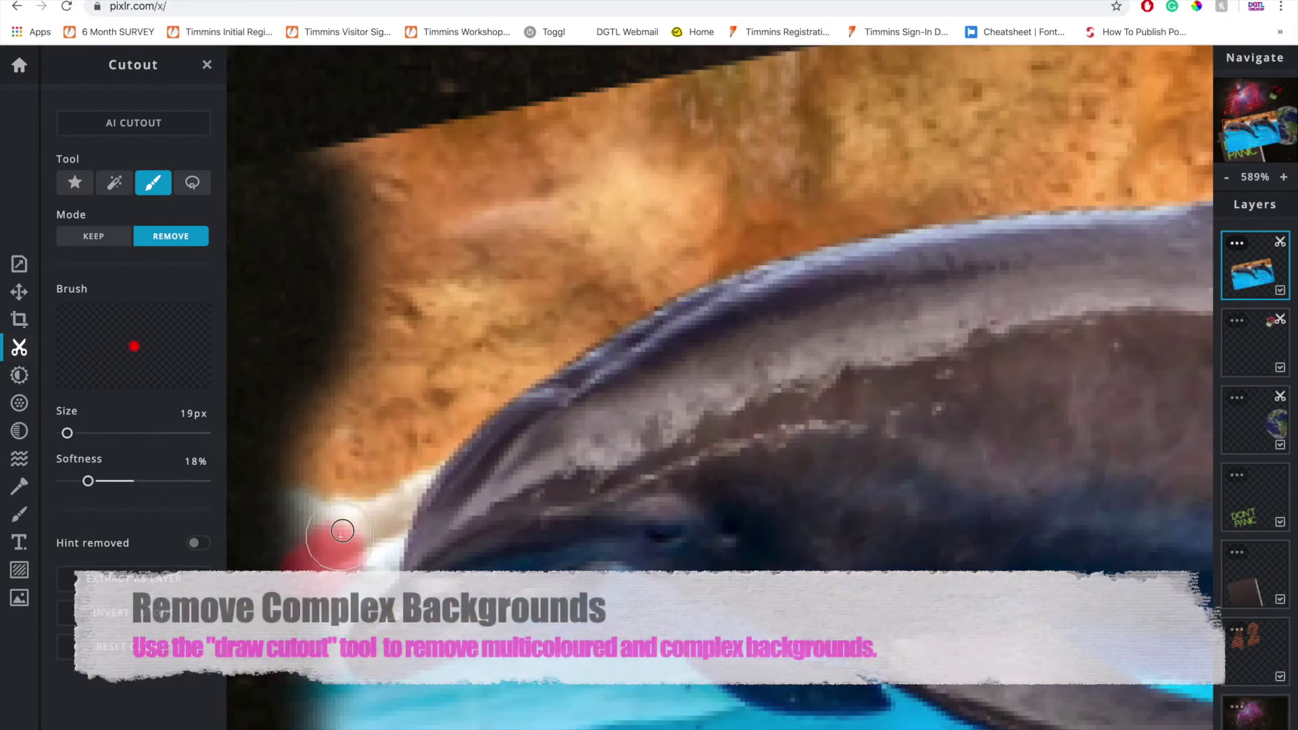
pyautogui.moveTo(466, 284); pyautogui.dragTo(498, 342)
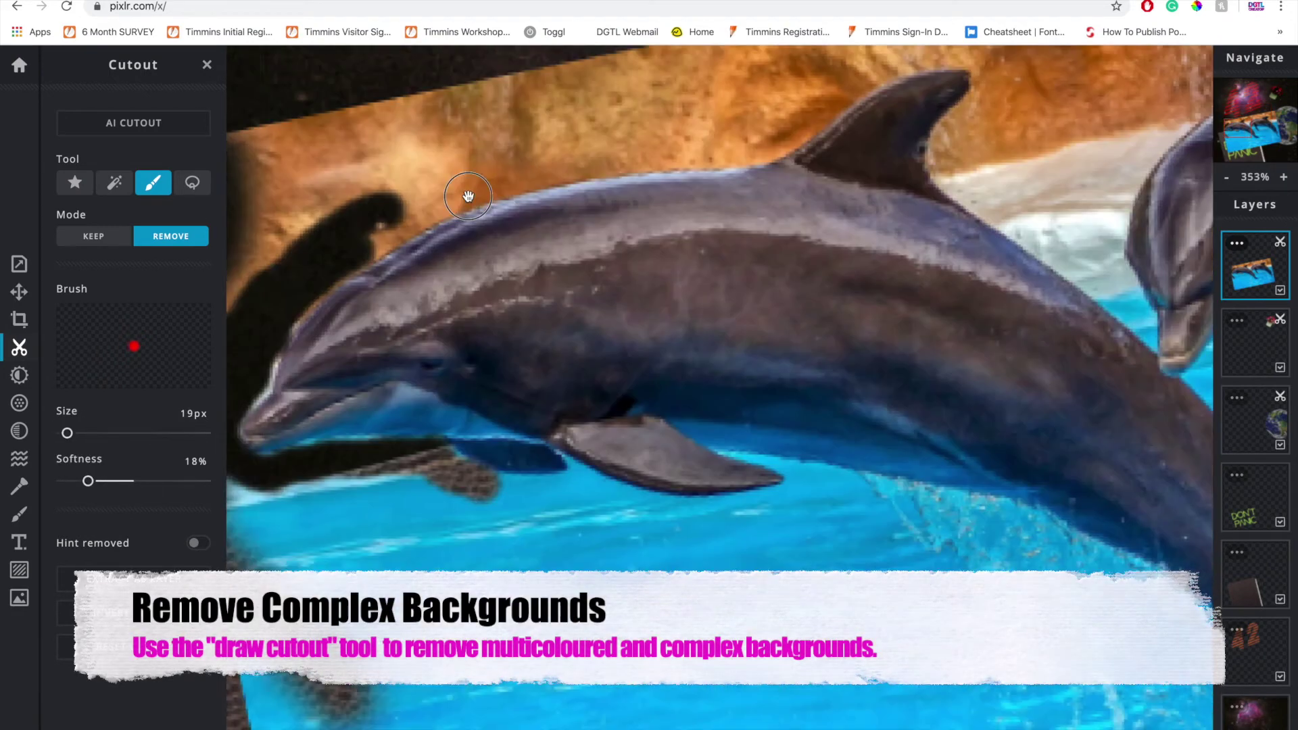
pyautogui.moveTo(468, 196); pyautogui.dragTo(473, 228)
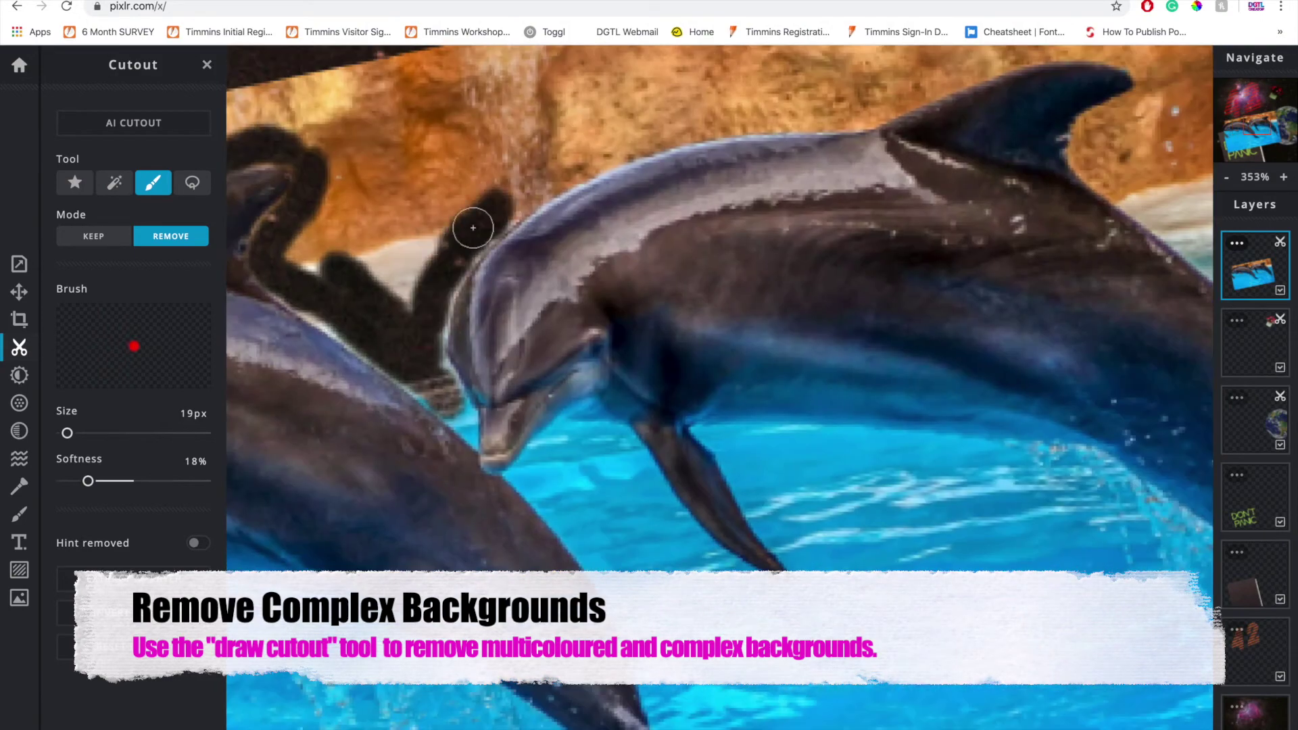
pyautogui.moveTo(639, 291); pyautogui.dragTo(684, 245)
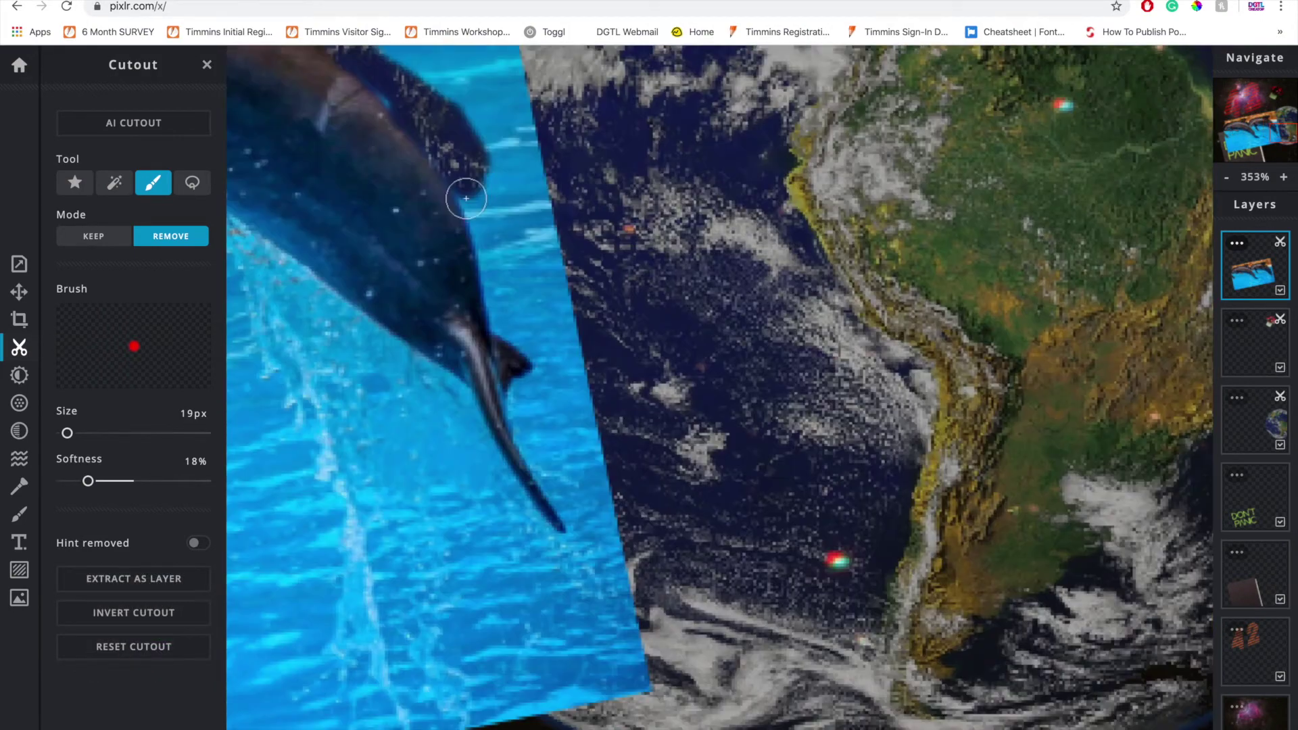
# Step: Erase the background around the dolphins' tails, bellies and fins with the 19 px cutout brush
pyautogui.moveTo(473, 199); pyautogui.dragTo(565, 486)
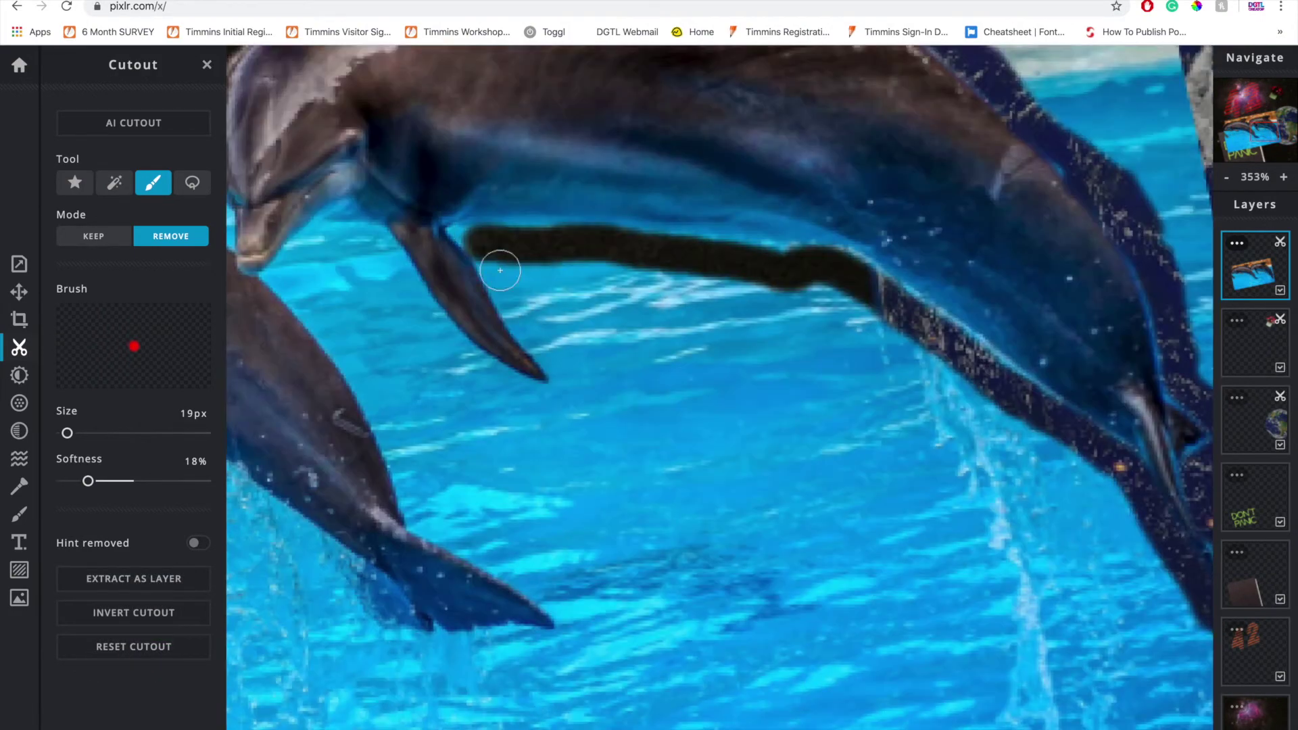
pyautogui.moveTo(500, 271)
pyautogui.mouseDown()
pyautogui.moveTo(377, 246)
pyautogui.moveTo(579, 435)
pyautogui.mouseUp()
pyautogui.moveTo(889, 450); pyautogui.dragTo(859, 387)
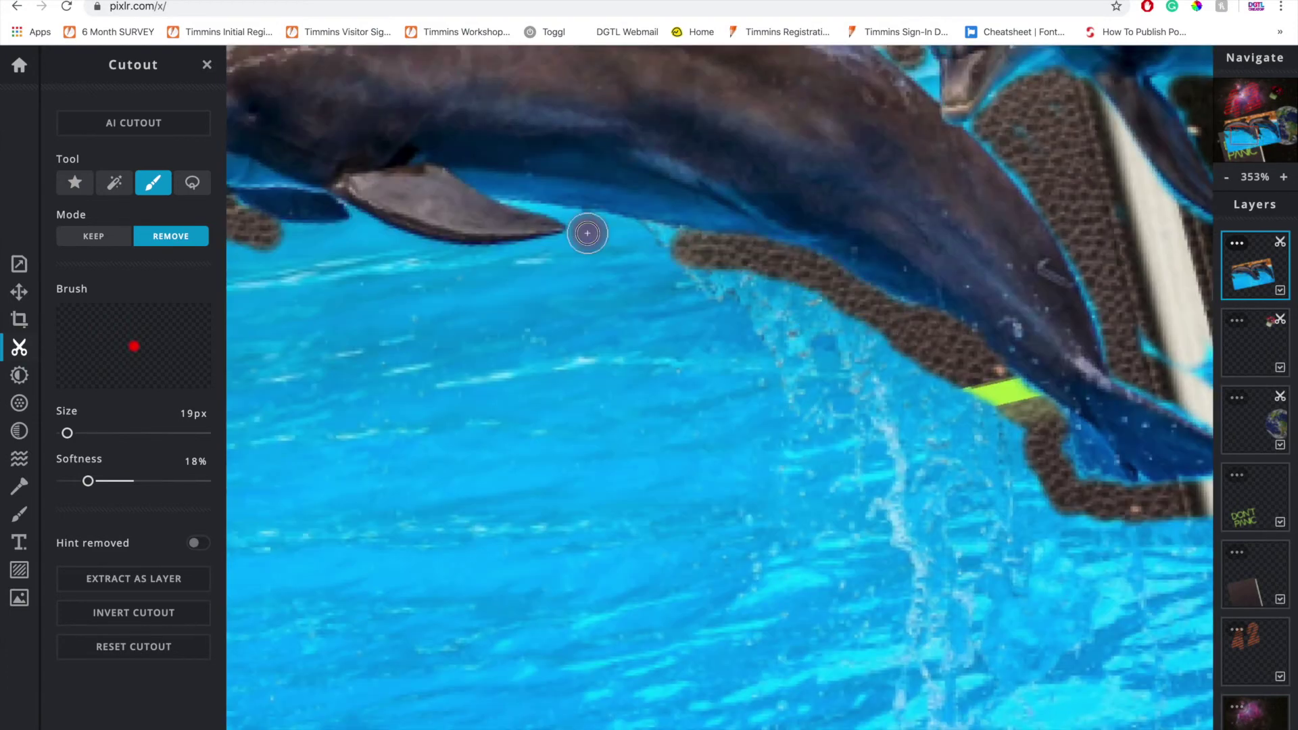
pyautogui.moveTo(426, 223); pyautogui.dragTo(498, 234)
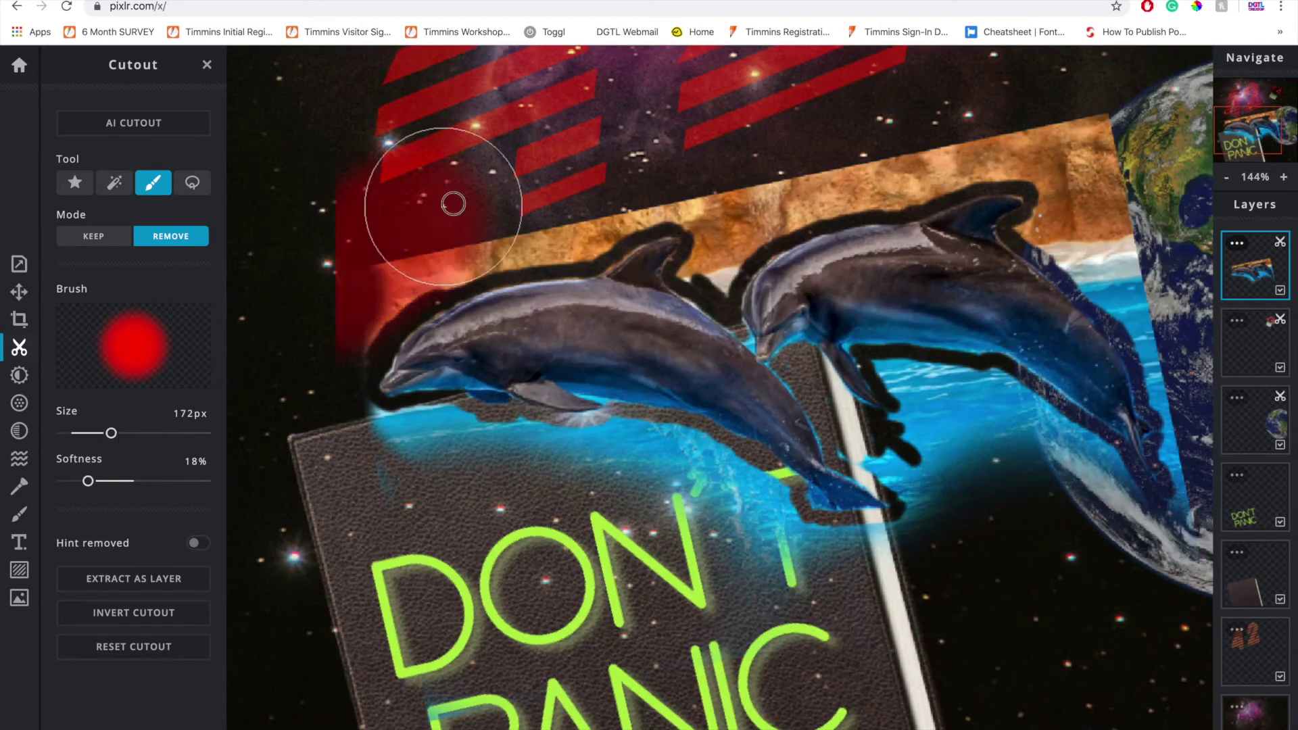
# Step: Erase the remaining rock and water around the dolphins with larger cutout brushes of 78 px and 59 px
pyautogui.moveTo(111, 433); pyautogui.dragTo(83, 433)
pyautogui.moveTo(608, 203)
pyautogui.mouseDown()
pyautogui.moveTo(754, 217)
pyautogui.moveTo(1082, 202)
pyautogui.moveTo(1141, 518)
pyautogui.mouseUp()
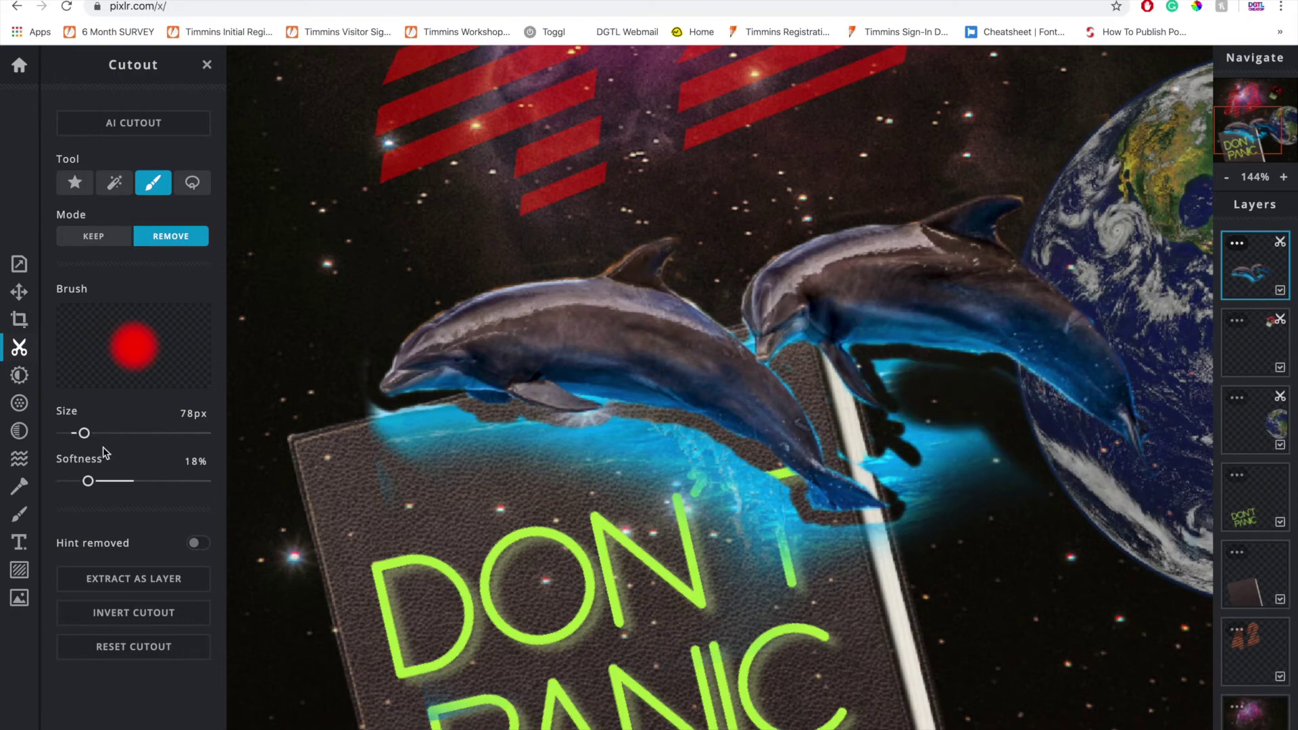
pyautogui.moveTo(84, 432); pyautogui.dragTo(78, 432)
pyautogui.moveTo(924, 440)
pyautogui.mouseDown()
pyautogui.moveTo(782, 500)
pyautogui.moveTo(382, 456)
pyautogui.moveTo(635, 473)
pyautogui.mouseUp()
pyautogui.moveTo(686, 471); pyautogui.dragTo(696, 498)
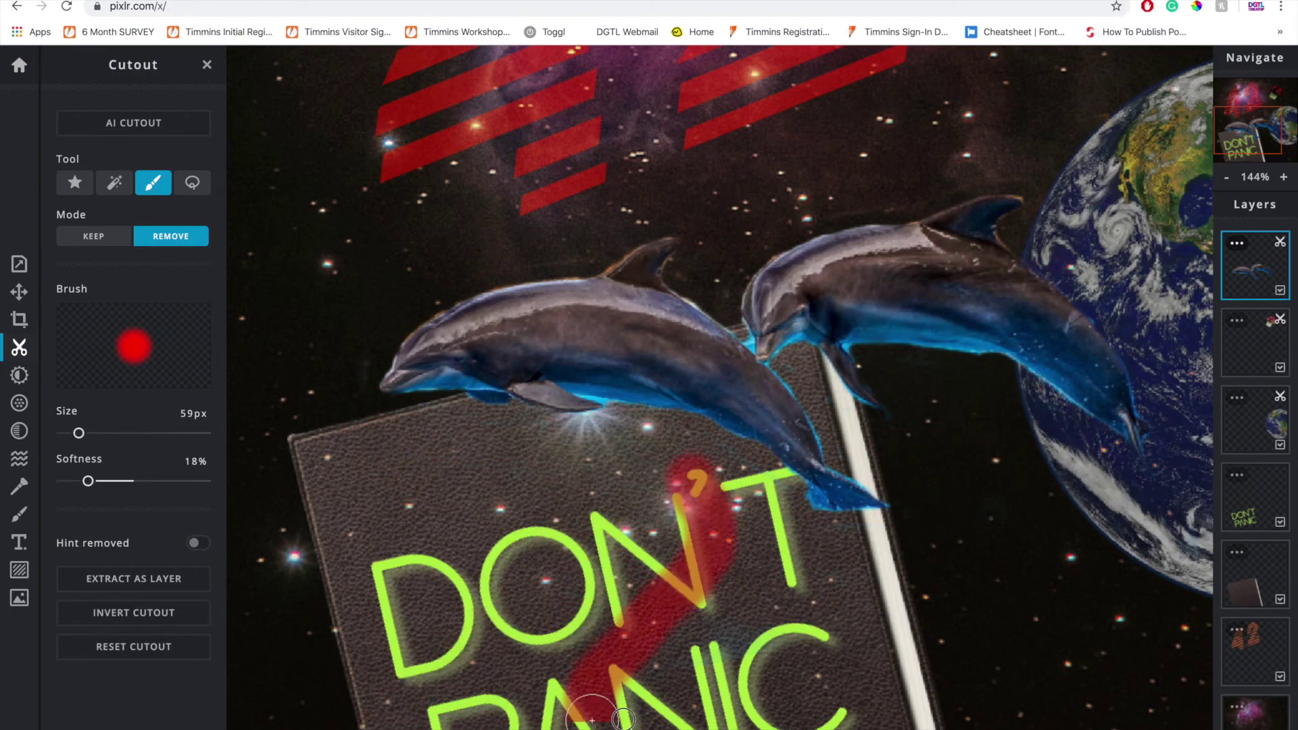
# Step: Clean up the leftover fringes along the dolphins' edges with fine cutout brushes of 13 px and 2 px
pyautogui.scroll(10, 726, 439)
pyautogui.moveTo(78, 433); pyautogui.dragTo(65, 433)
pyautogui.moveTo(346, 330); pyautogui.dragTo(318, 325)
pyautogui.scroll(-5, 605, 365)
pyautogui.scroll(3, 396, 204)
pyautogui.moveTo(350, 240); pyautogui.dragTo(395, 204)
pyautogui.scroll(-10, 396, 204)
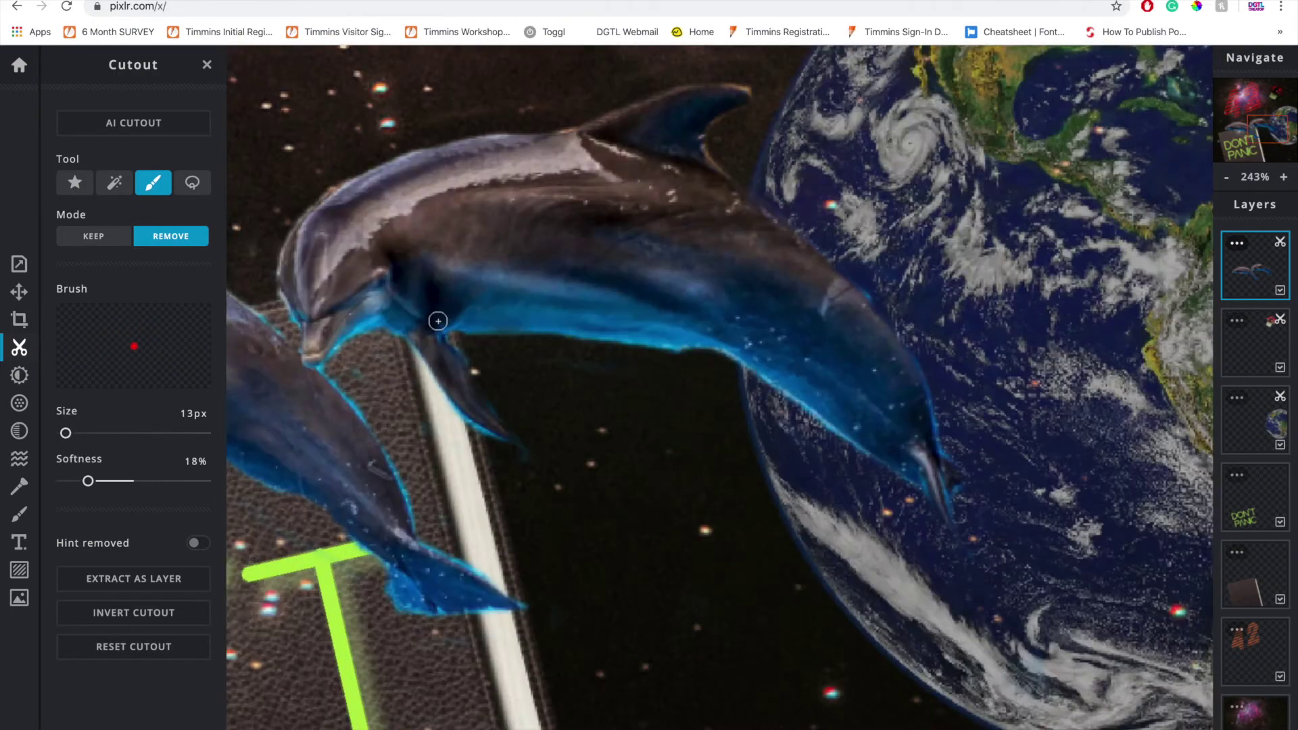
pyautogui.scroll(10, 676, 270)
pyautogui.moveTo(65, 432); pyautogui.dragTo(63, 433)
pyautogui.scroll(-10, 608, 364)
pyautogui.scroll(-8, 719, 390)
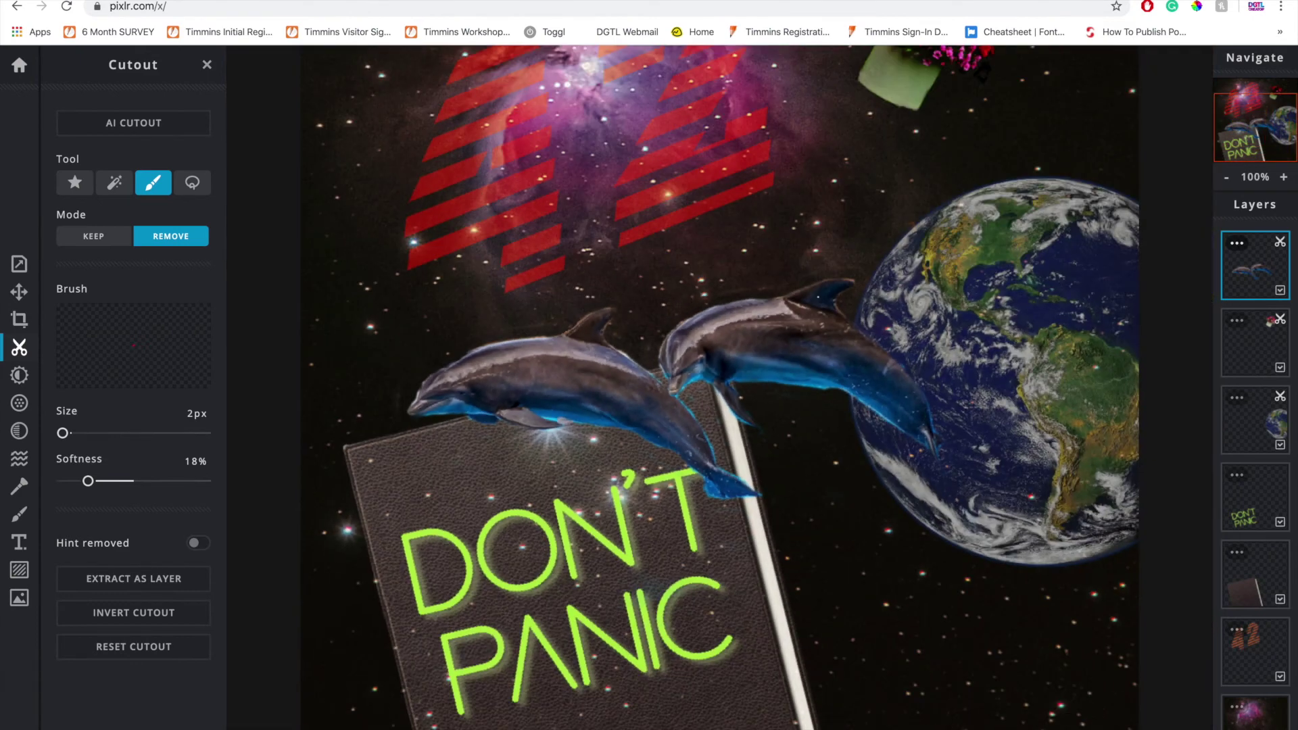
pyautogui.scroll(3, 719, 390)
pyautogui.scroll(-2, 719, 390)
pyautogui.scroll(1, 719, 365)
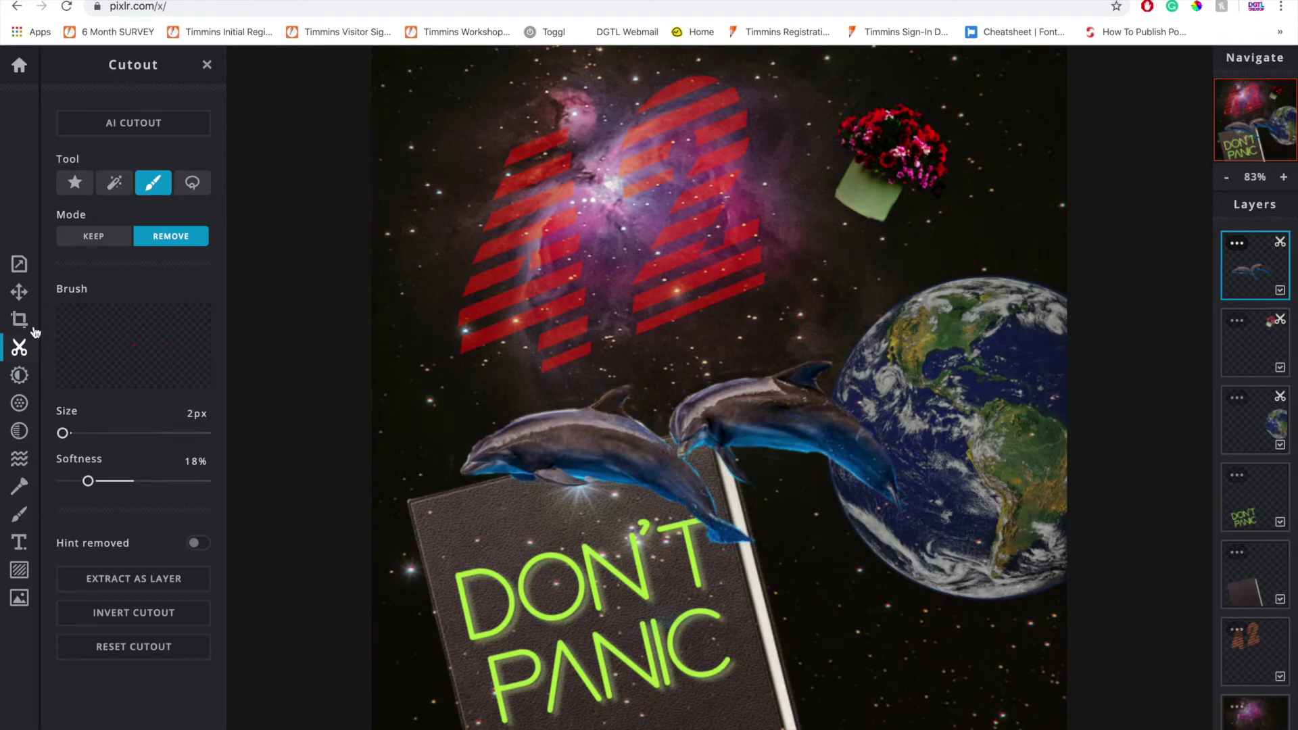
# Step: Tilt the dolphin layer clockwise and reposition it between the book and the Earth
pyautogui.click(20, 293)
pyautogui.moveTo(837, 435); pyautogui.dragTo(844, 391)
pyautogui.moveTo(696, 265); pyautogui.dragTo(748, 305)
pyautogui.moveTo(788, 423); pyautogui.dragTo(813, 449)
# Step: Move the book and the DON'T PANIC text slightly left, placing the text layer at about top 722, left -129
pyautogui.click(471, 520)
pyautogui.moveTo(471, 520); pyautogui.dragTo(449, 527)
pyautogui.moveTo(530, 694); pyautogui.dragTo(505, 695)
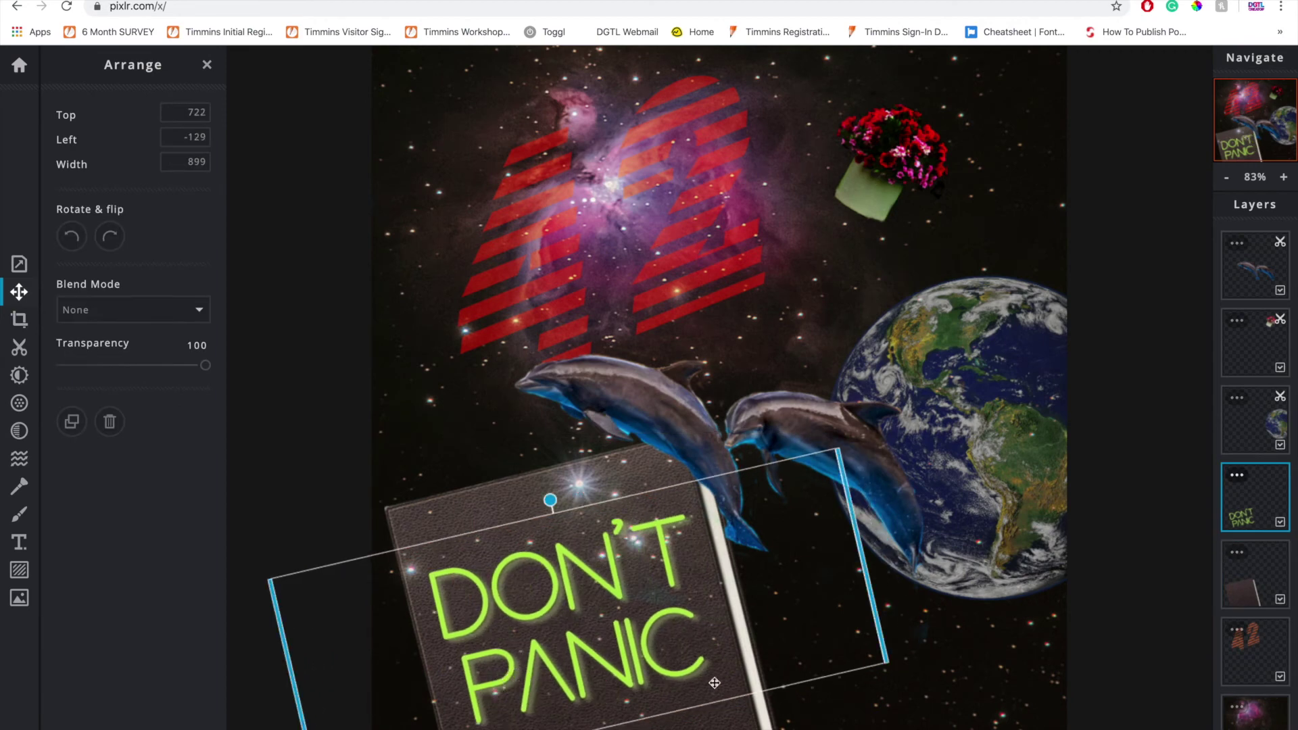
# Step: Set the dolphin layer's blend mode to Exclusion and its transparency to 80
pyautogui.click(799, 430)
pyautogui.click(115, 369)
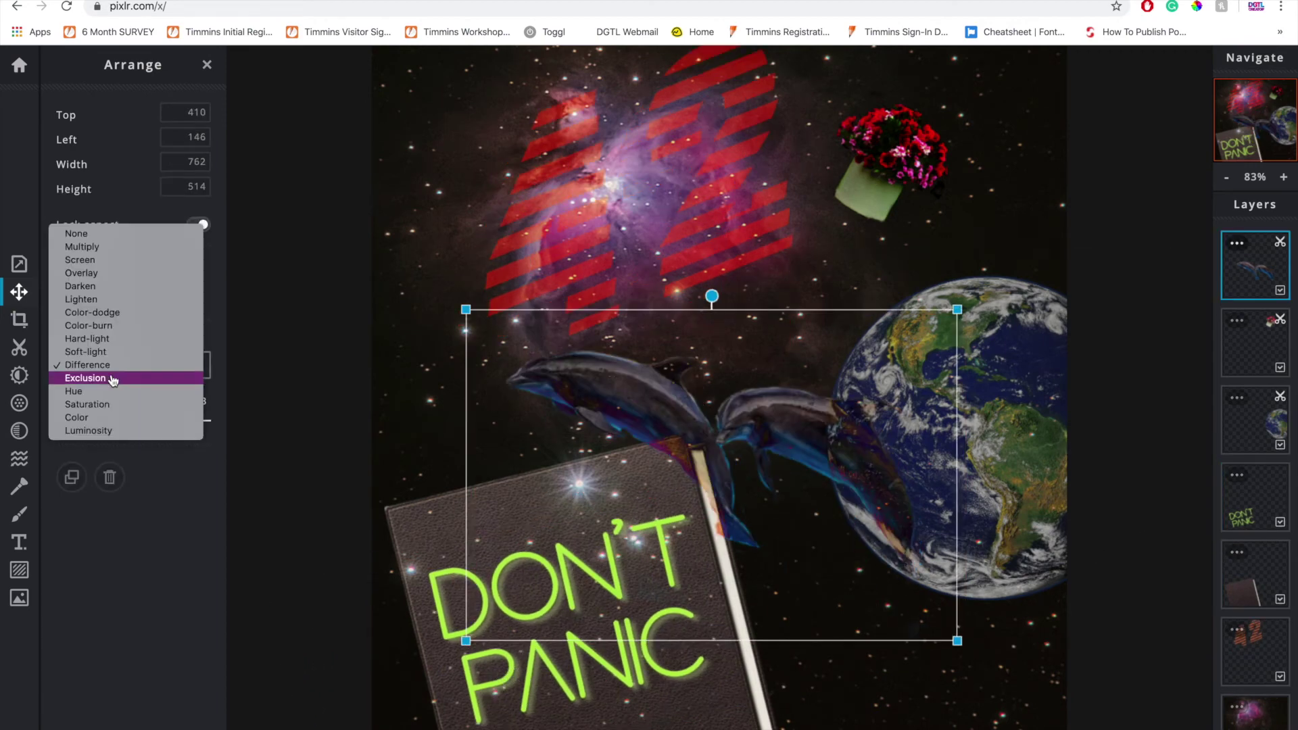
pyautogui.click(114, 376)
pyautogui.moveTo(173, 420); pyautogui.dragTo(176, 421)
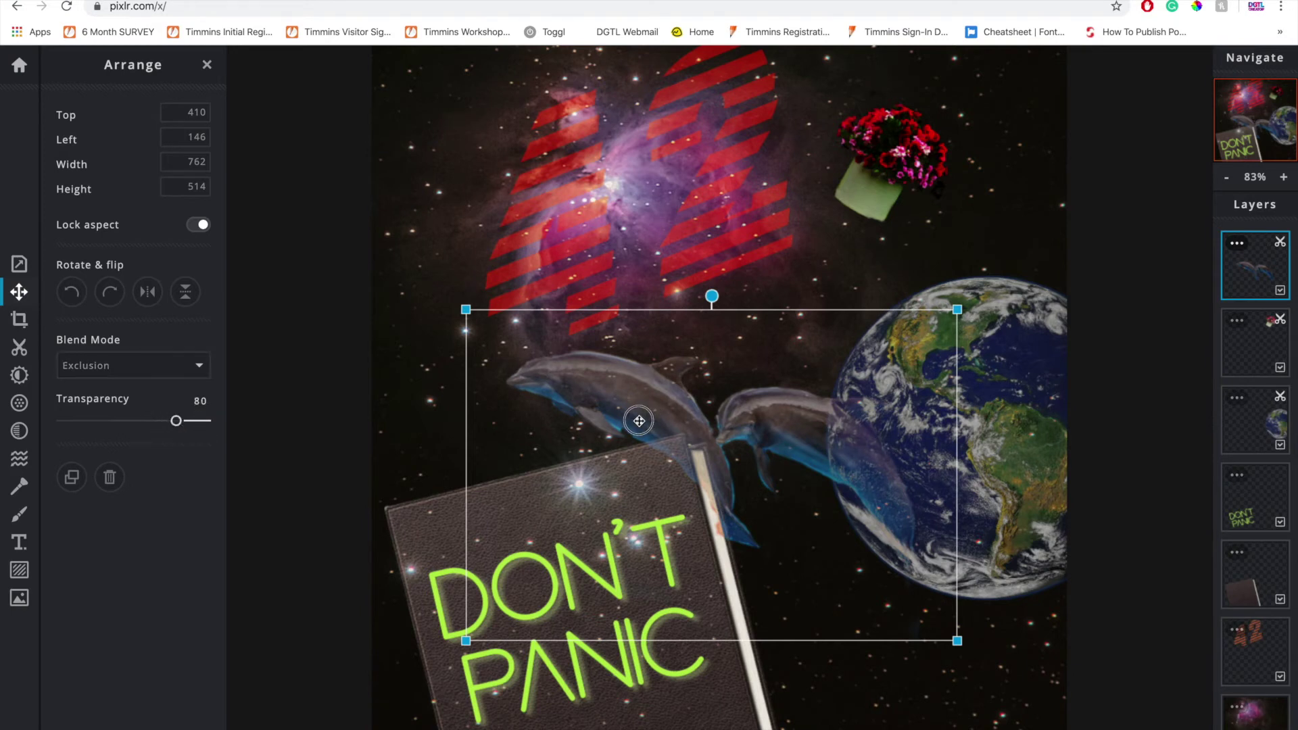
# Step: Move the dolphin layer to about top 418, left 198, raise its transparency to about 91 and deselect it
pyautogui.moveTo(628, 400); pyautogui.dragTo(661, 405)
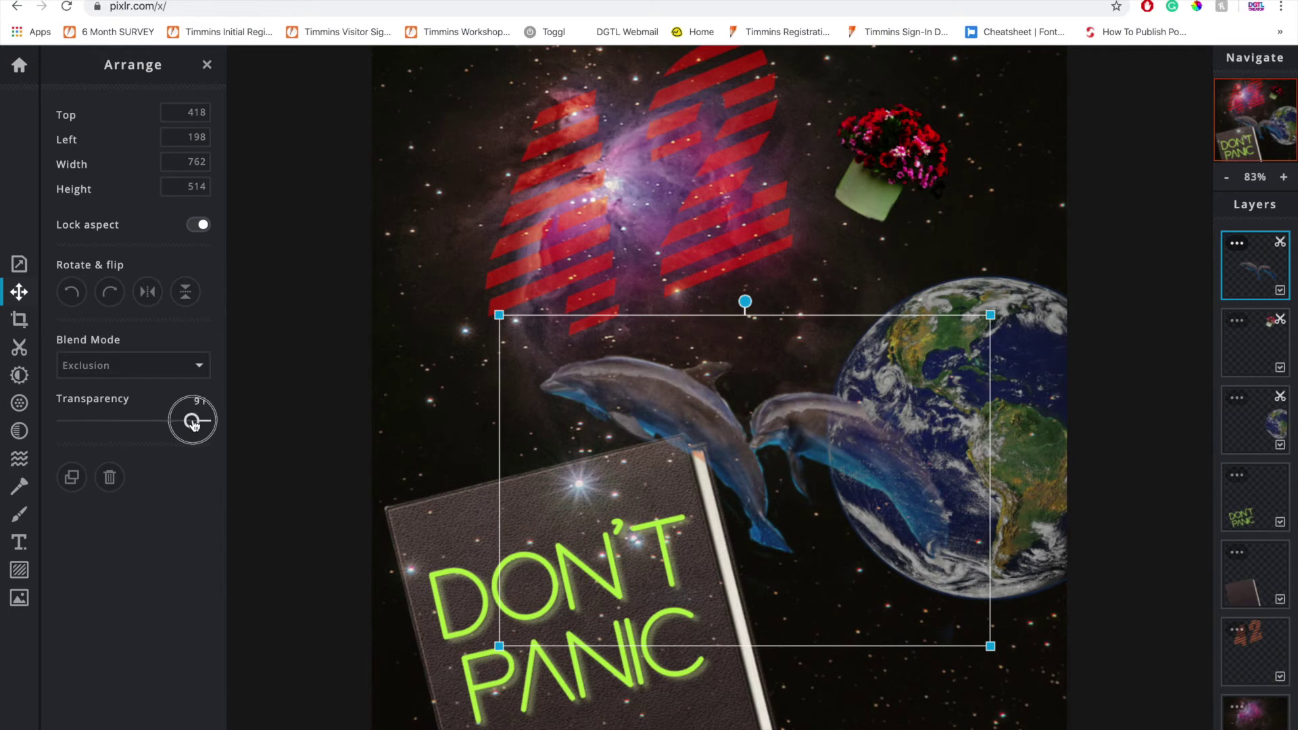
pyautogui.click(1133, 184)
pyautogui.scroll(-3, 1055, 453)
pyautogui.scroll(1, 1055, 453)
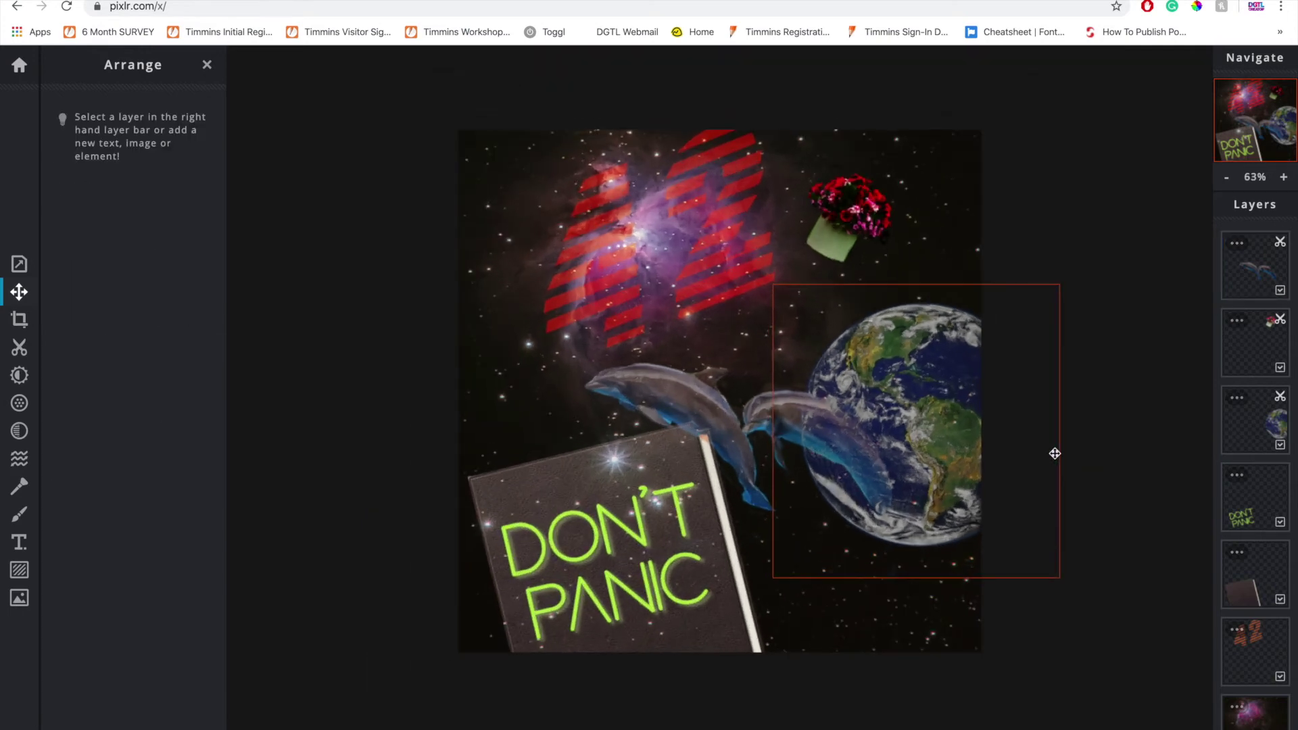
pyautogui.scroll(-1, 1054, 453)
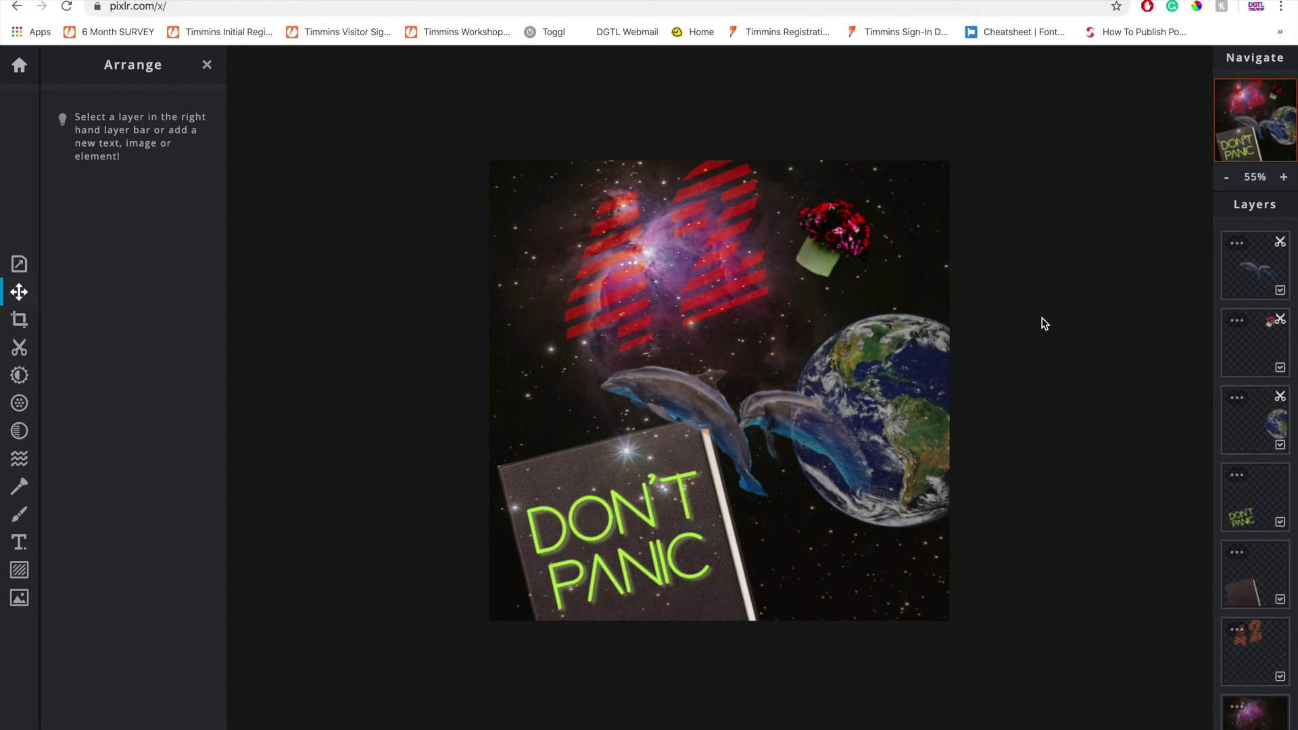
pyautogui.click(26, 519)
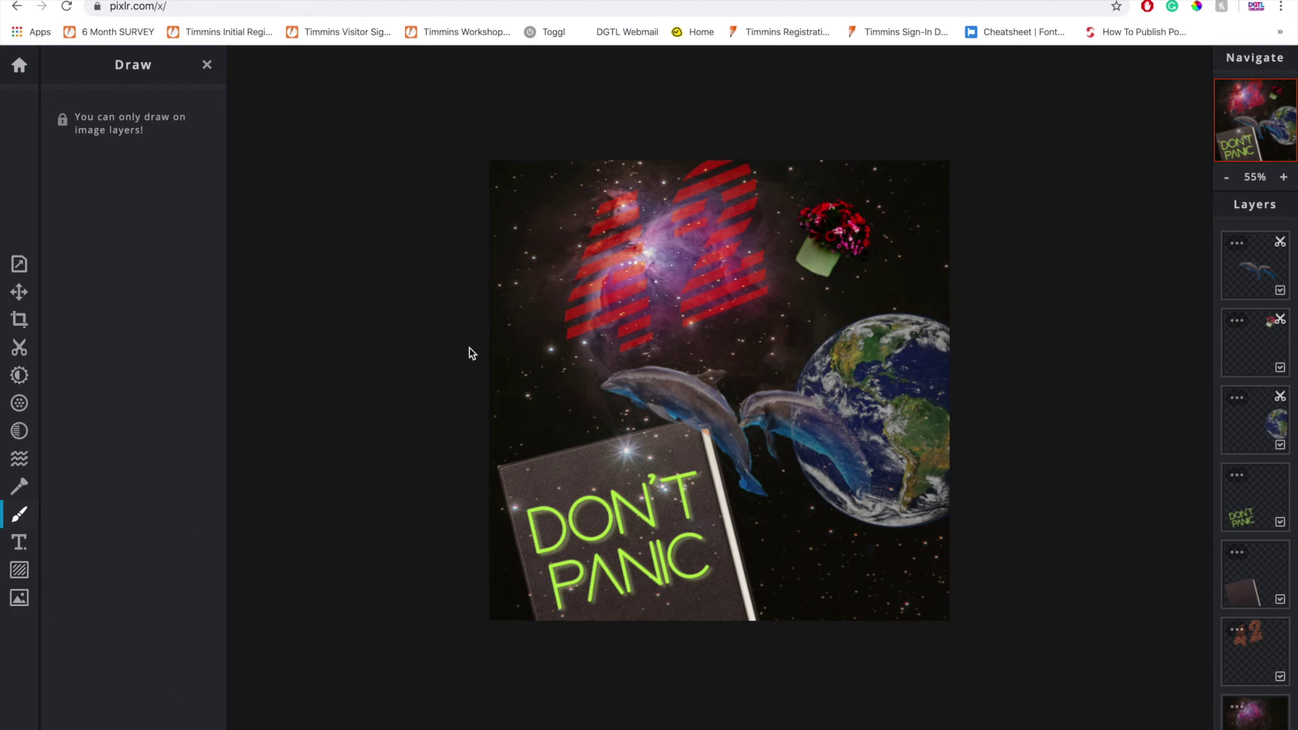
pyautogui.click(19, 573)
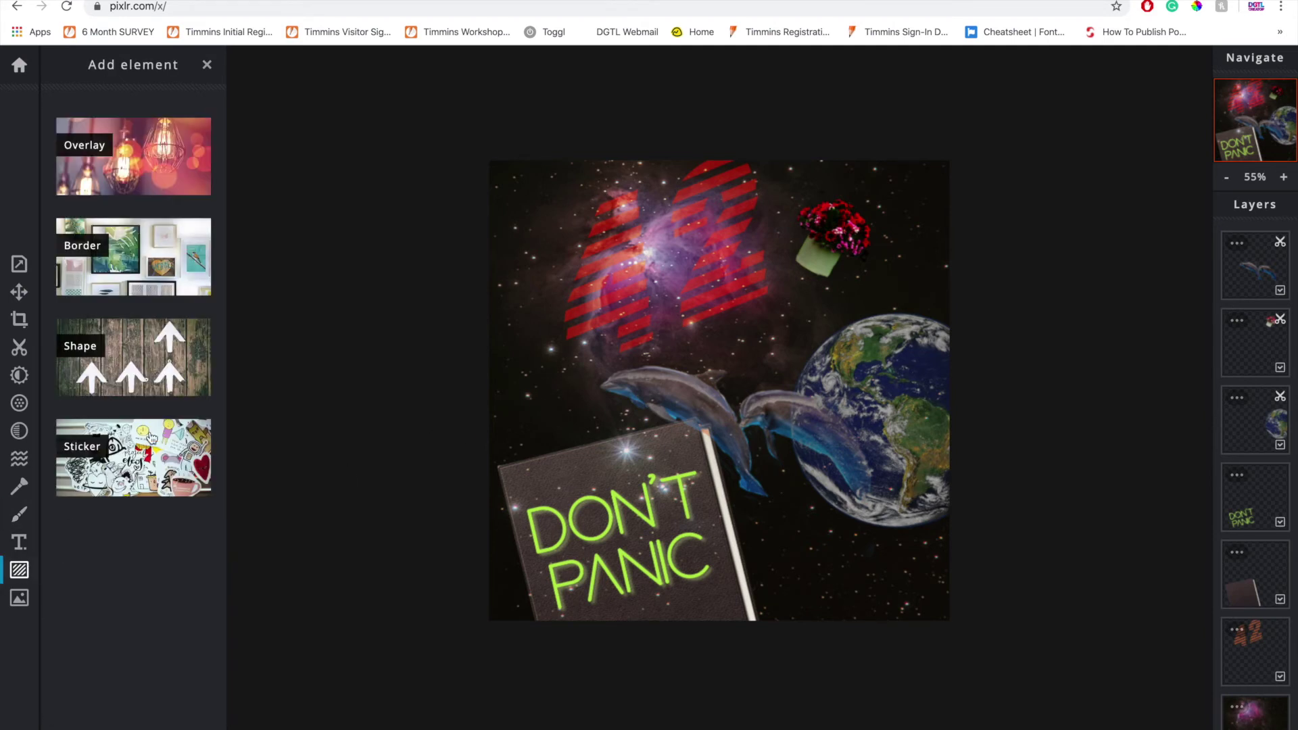
pyautogui.click(160, 377)
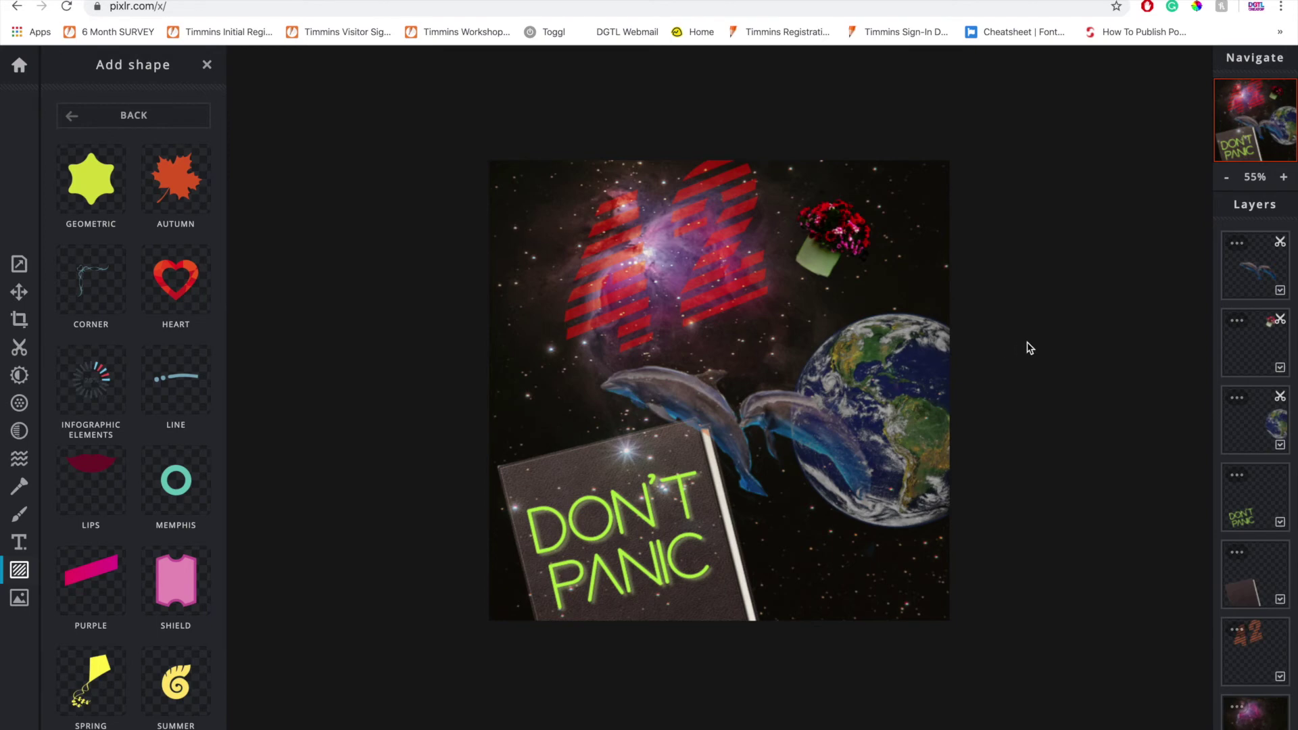
pyautogui.click(1026, 563)
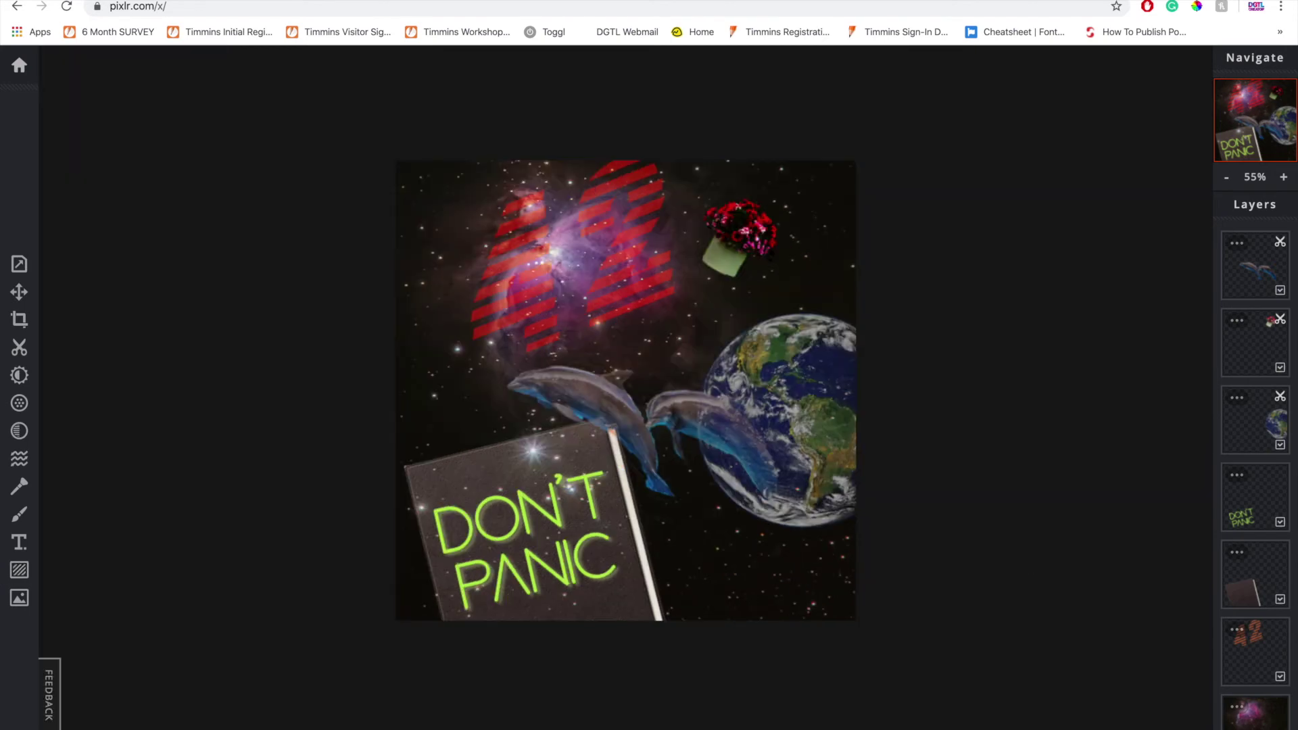
# Step: Save the collage as a PNG named "photo collage tutorial" and download it
pyautogui.hotkey('ctrl', 's')
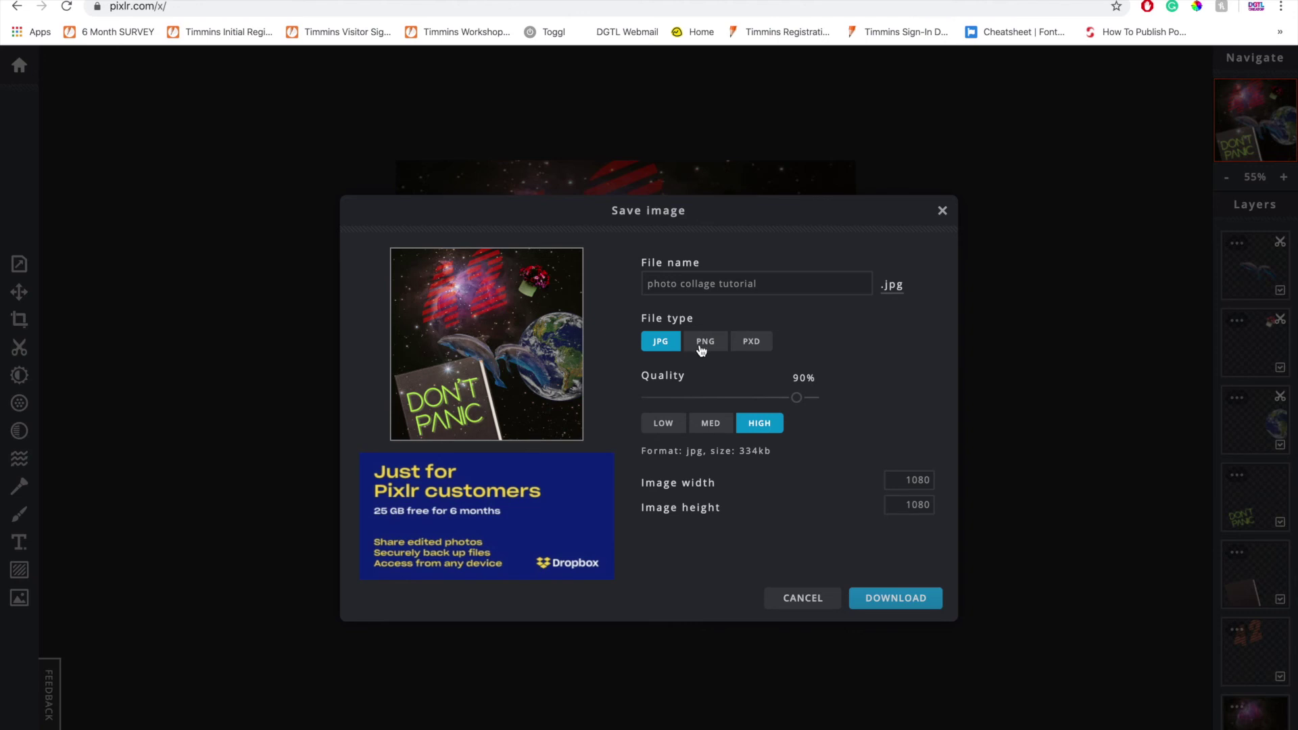
pyautogui.click(675, 430)
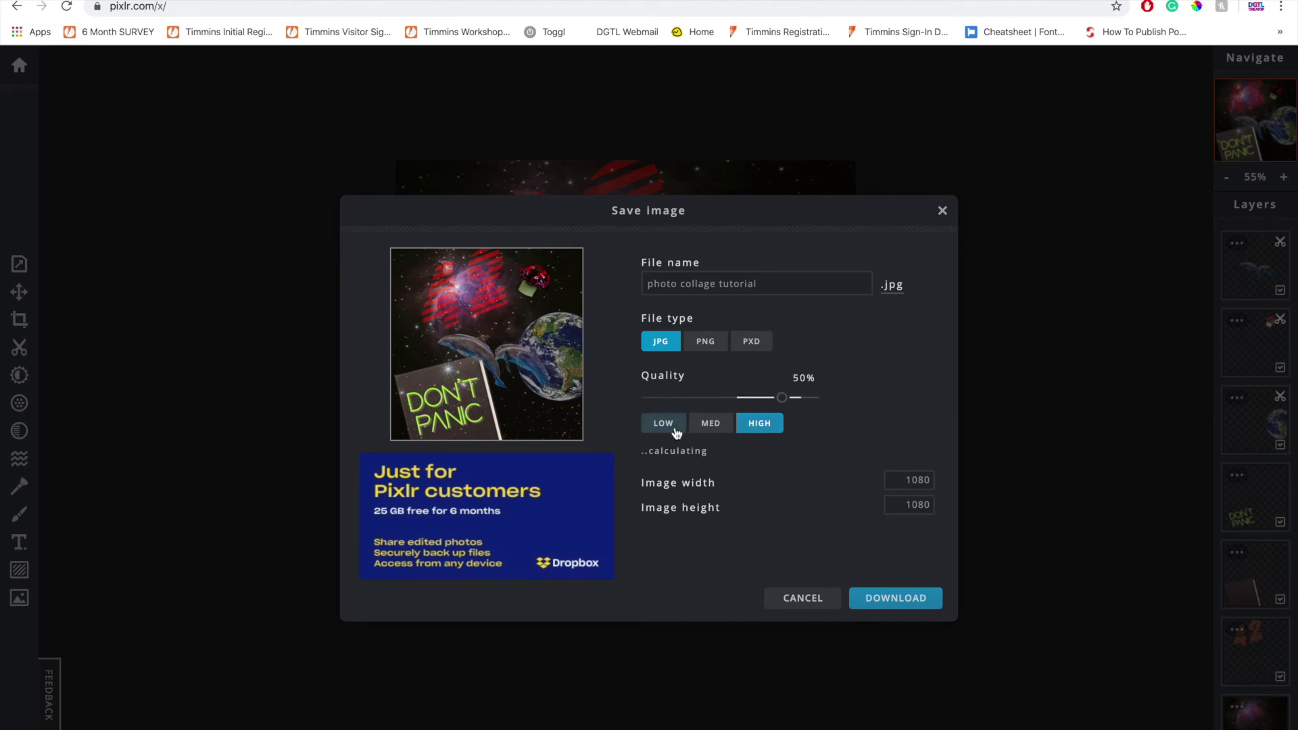
pyautogui.click(756, 429)
pyautogui.click(702, 345)
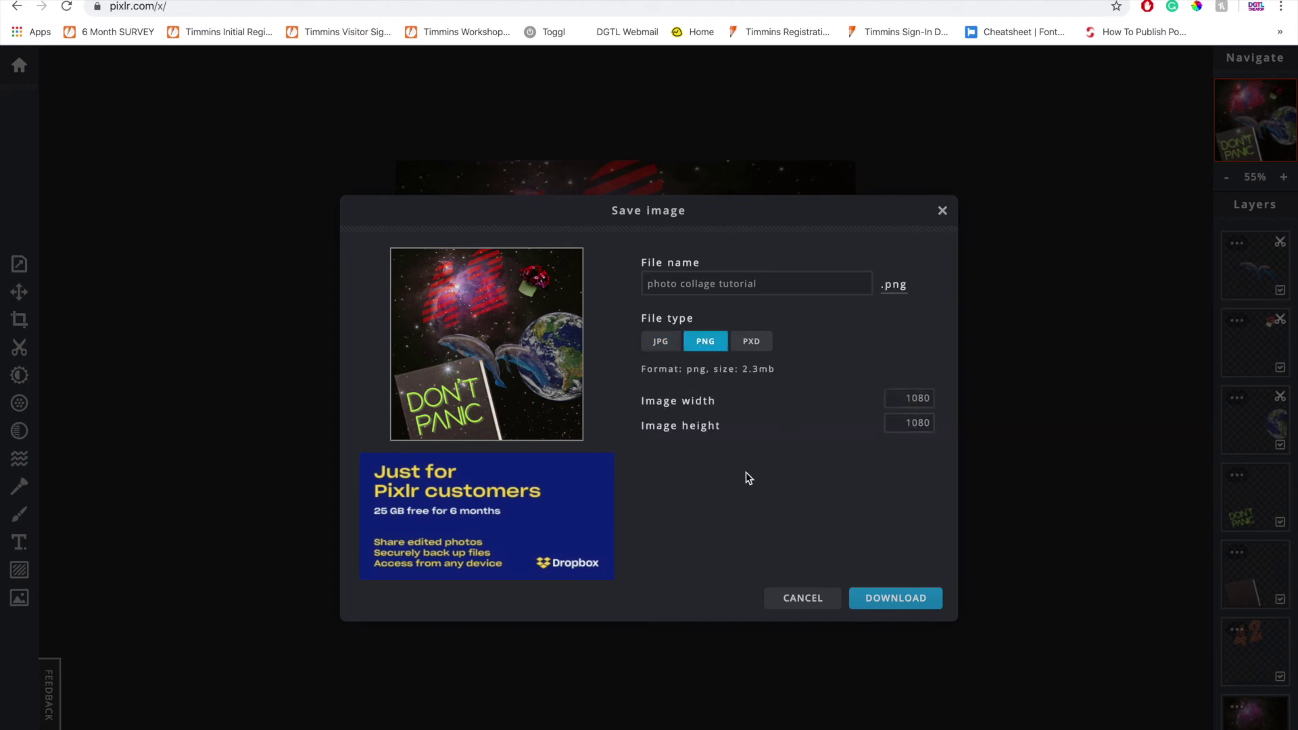
pyautogui.click(900, 400)
pyautogui.click(754, 365)
pyautogui.click(895, 598)
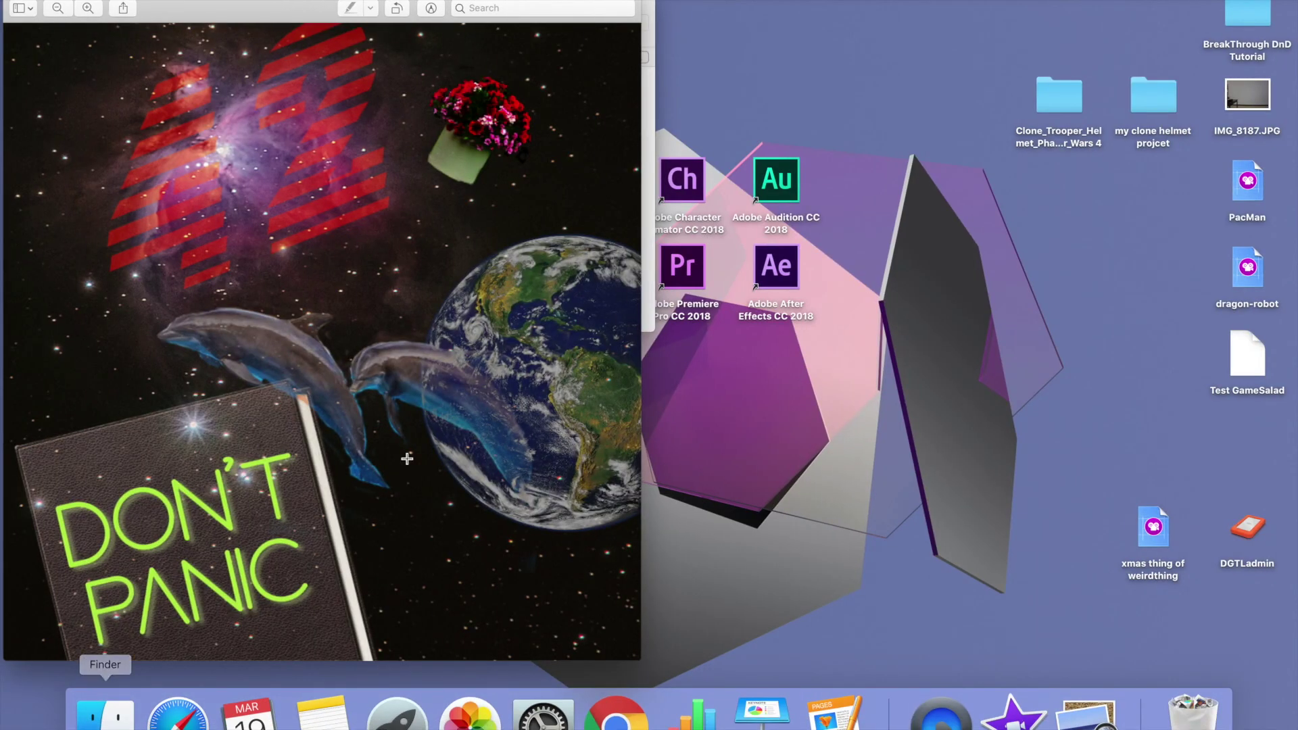
# Step: Switch to Preview and move the window showing the exported collage toward the middle of the desktop
pyautogui.moveTo(577, 4); pyautogui.dragTo(836, 8)
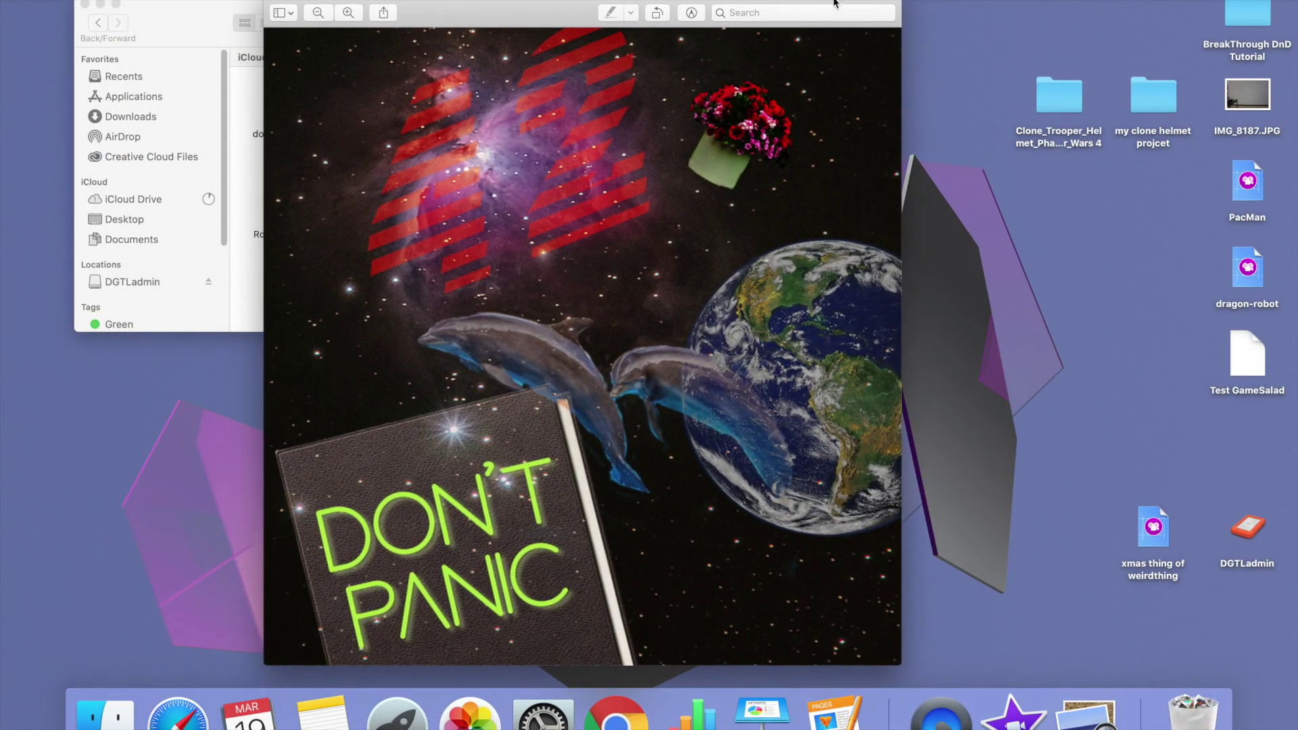